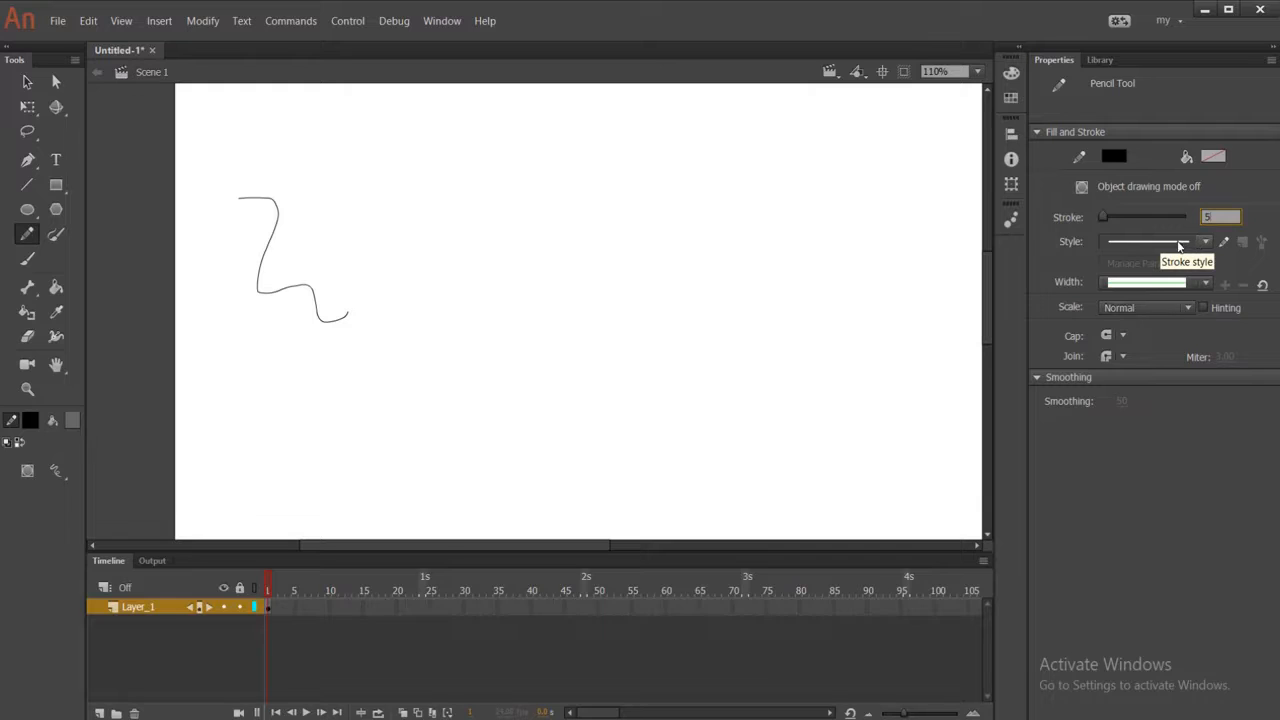
# Set the pencil stroke size to 5 and draw two freehand lines beside the thin curve on the stage
pyautogui.press('Return')
pyautogui.moveTo(476, 152)
pyautogui.mouseDown()
pyautogui.moveTo(514, 271)
pyautogui.moveTo(537, 285)
pyautogui.mouseUp()
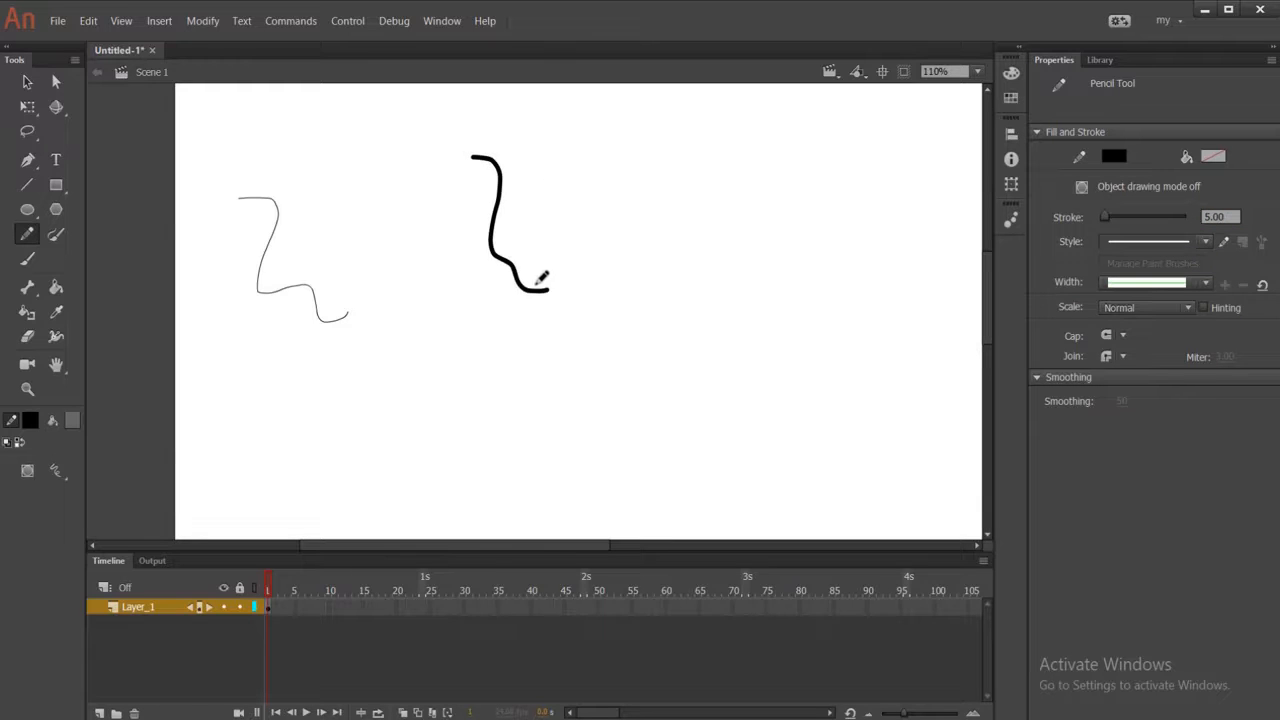
pyautogui.moveTo(591, 211); pyautogui.dragTo(590, 306)
# Clear the stage and draw several L-, Z- and 2-shaped test strokes with the Pencil in Straighten mode
pyautogui.hotkey('ctrl', 'a')
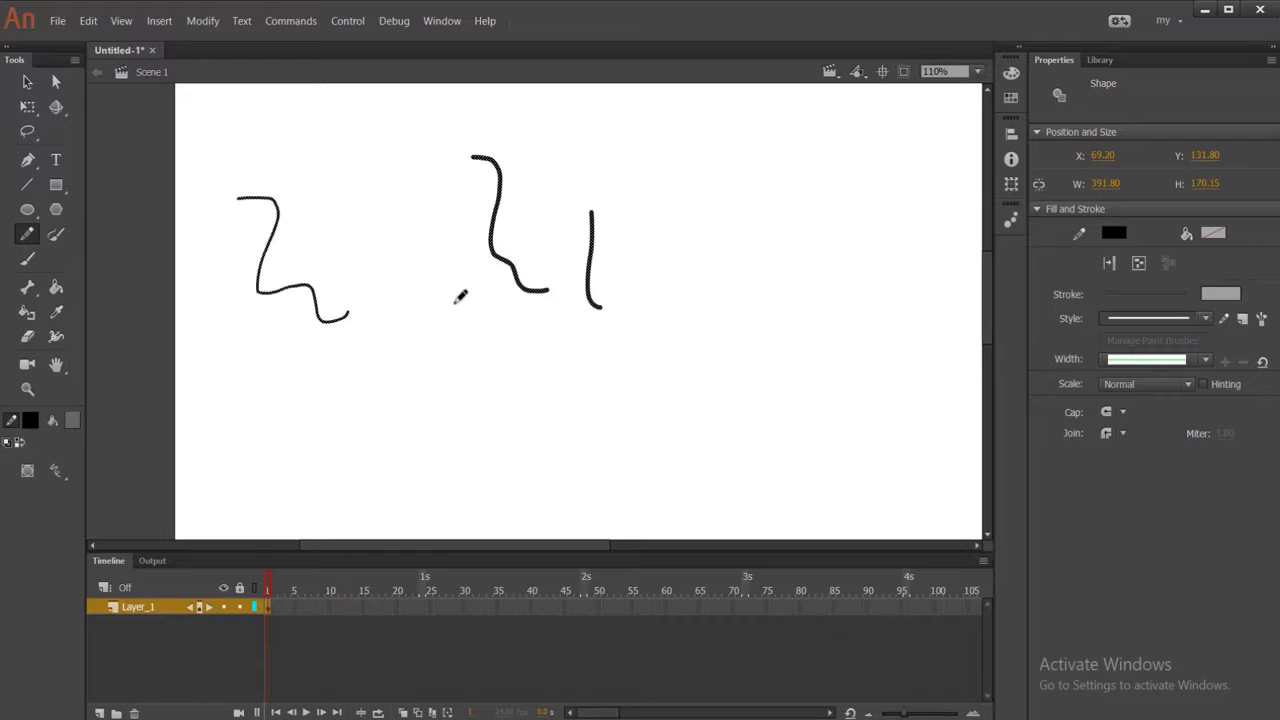
pyautogui.press('Delete')
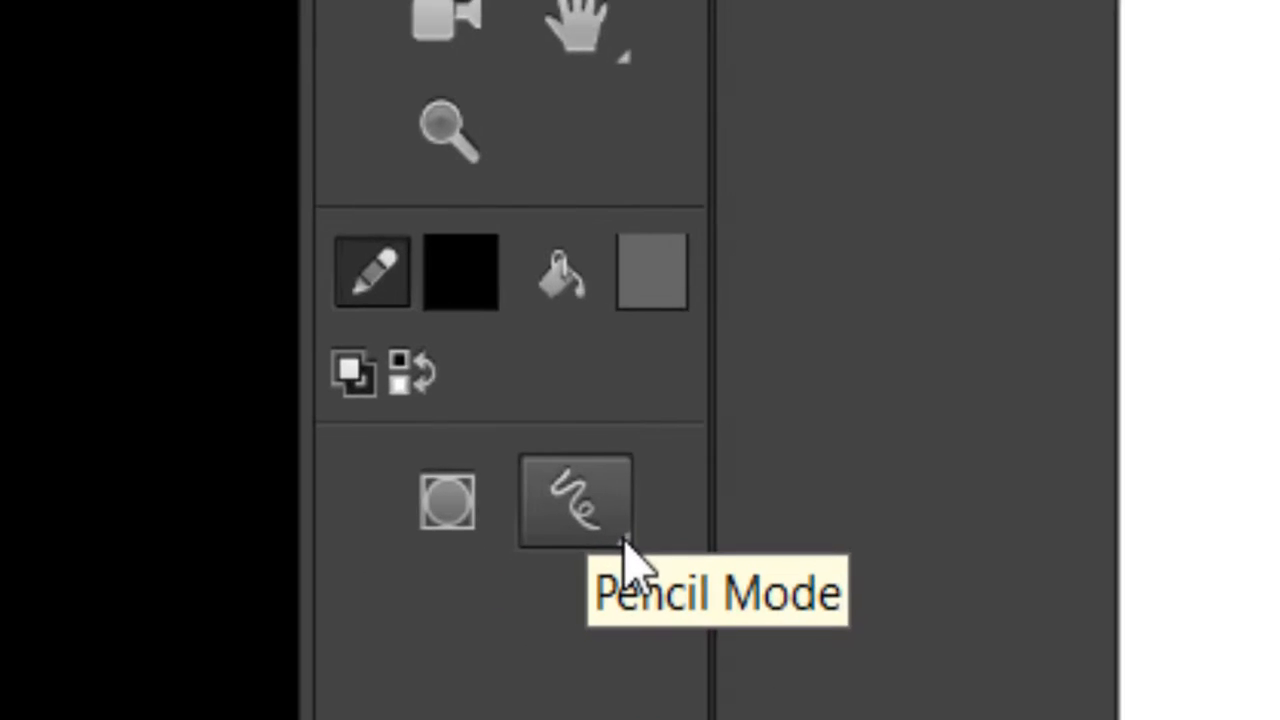
pyautogui.click(624, 540)
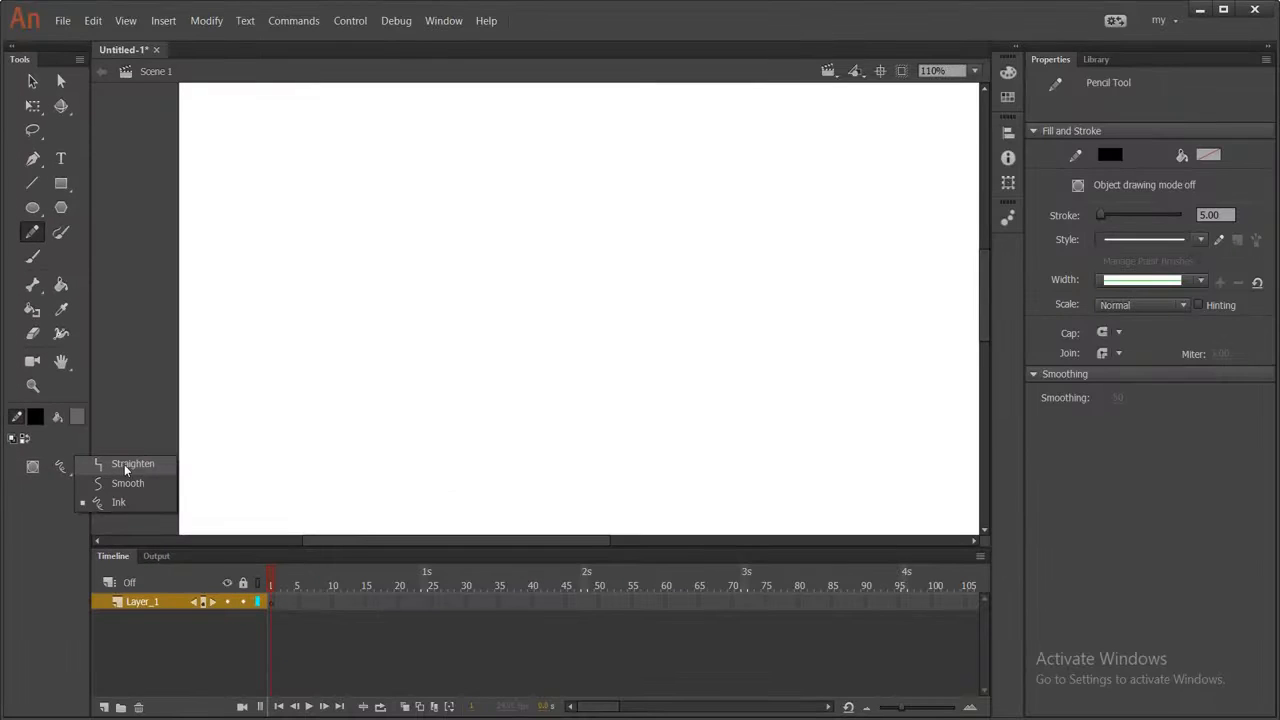
pyautogui.click(124, 465)
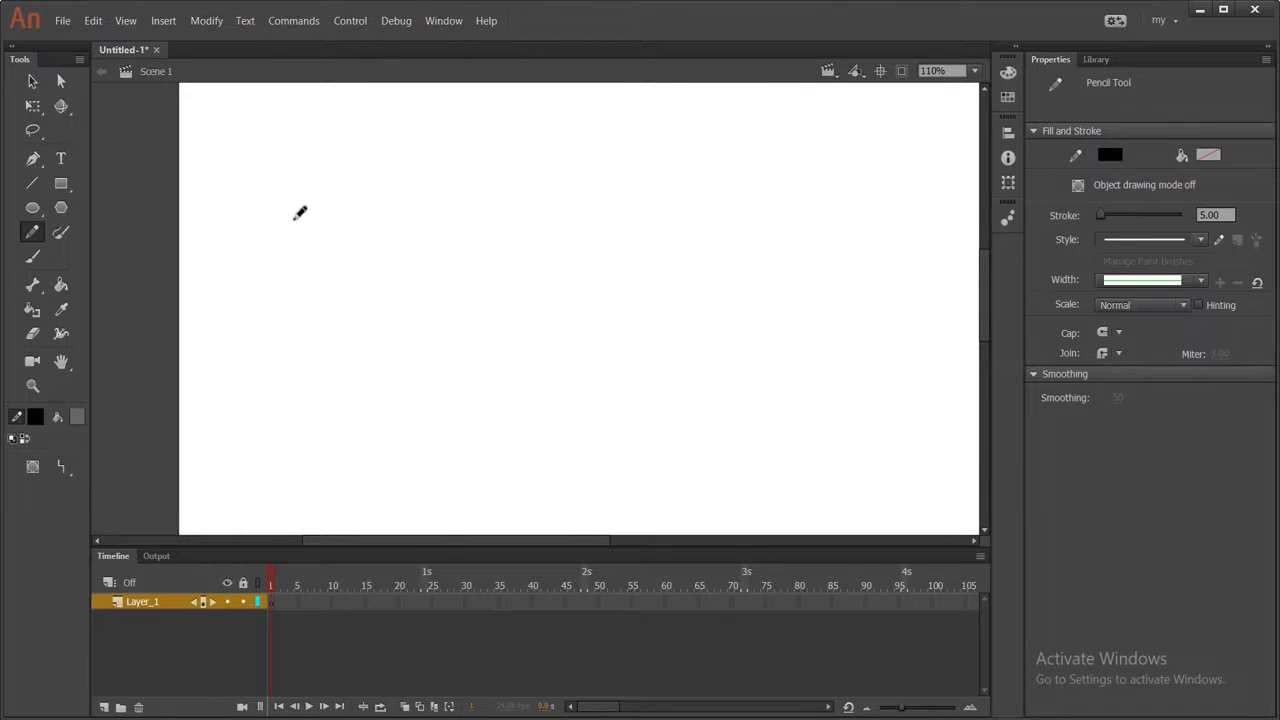
pyautogui.moveTo(320, 200)
pyautogui.mouseDown()
pyautogui.moveTo(313, 324)
pyautogui.moveTo(366, 337)
pyautogui.mouseUp()
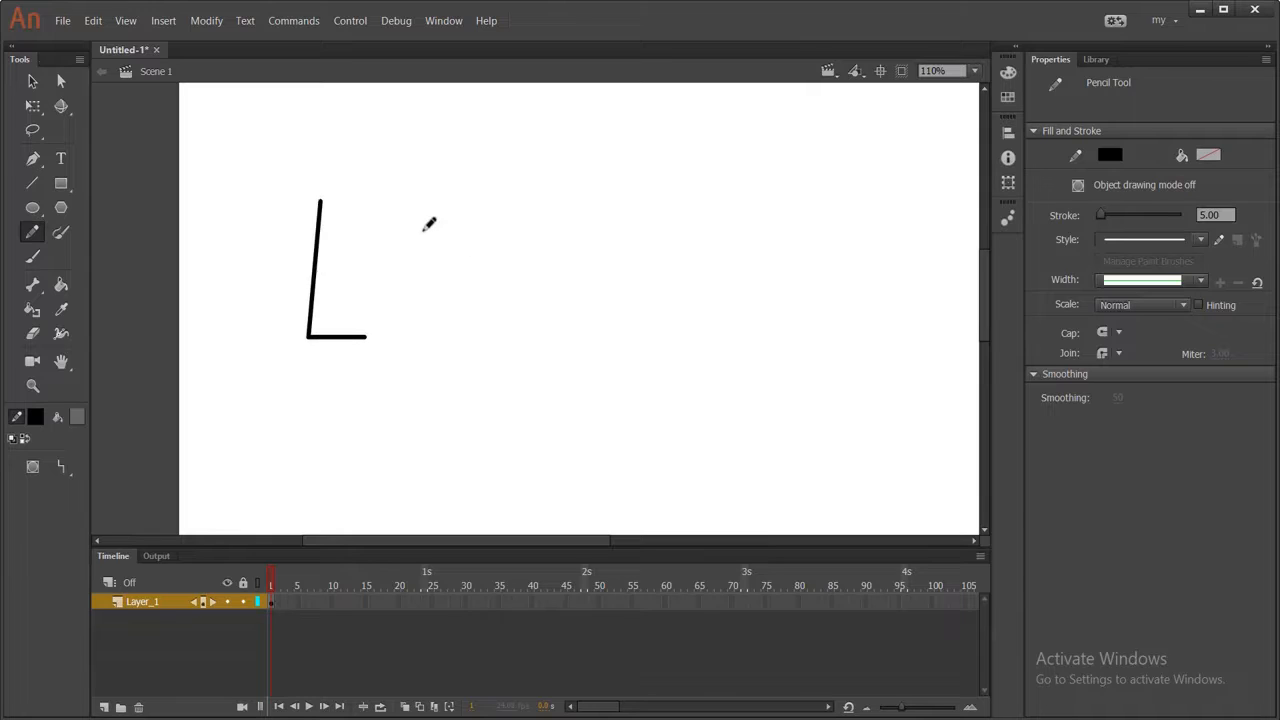
pyautogui.moveTo(421, 210)
pyautogui.mouseDown()
pyautogui.moveTo(414, 308)
pyautogui.moveTo(465, 310)
pyautogui.mouseUp()
pyautogui.moveTo(489, 245)
pyautogui.mouseDown()
pyautogui.moveTo(531, 218)
pyautogui.moveTo(511, 283)
pyautogui.moveTo(578, 268)
pyautogui.mouseUp()
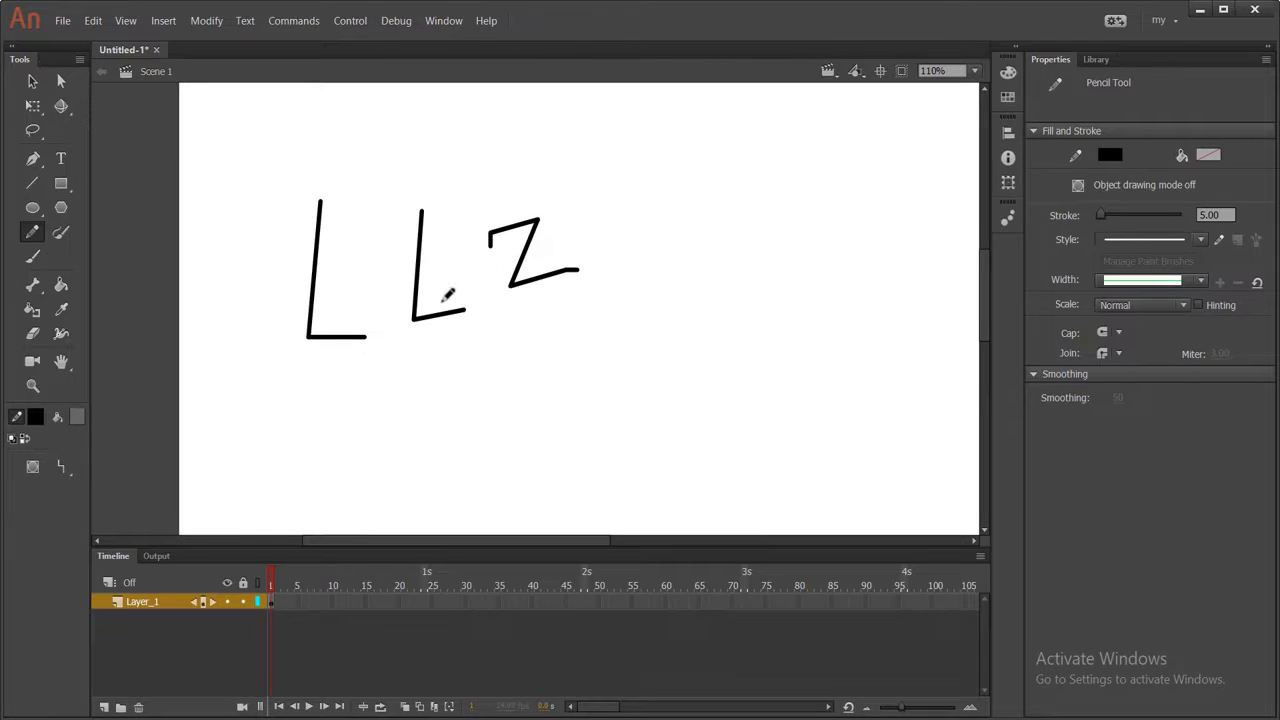
pyautogui.hotkey('ctrl', '=')
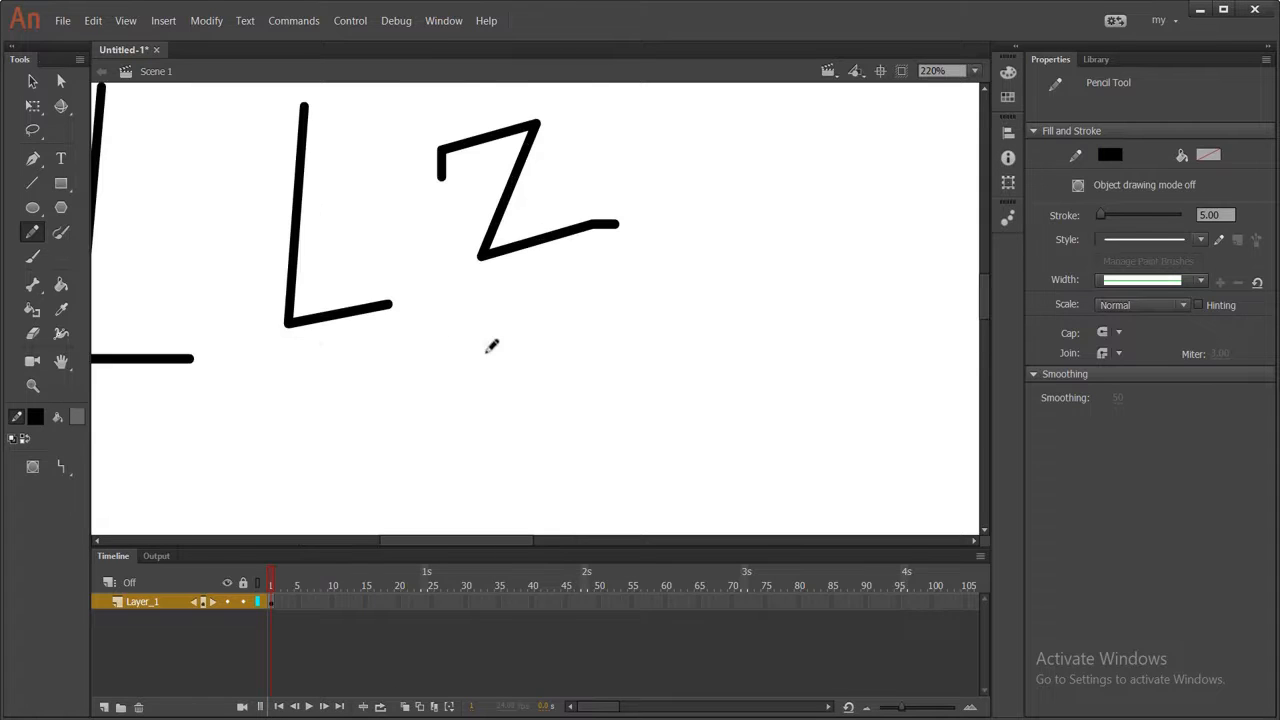
pyautogui.moveTo(675, 199)
pyautogui.mouseDown()
pyautogui.moveTo(694, 232)
pyautogui.moveTo(665, 326)
pyautogui.moveTo(686, 352)
pyautogui.mouseUp()
pyautogui.moveTo(757, 222)
pyautogui.mouseDown()
pyautogui.moveTo(743, 302)
pyautogui.moveTo(815, 308)
pyautogui.mouseUp()
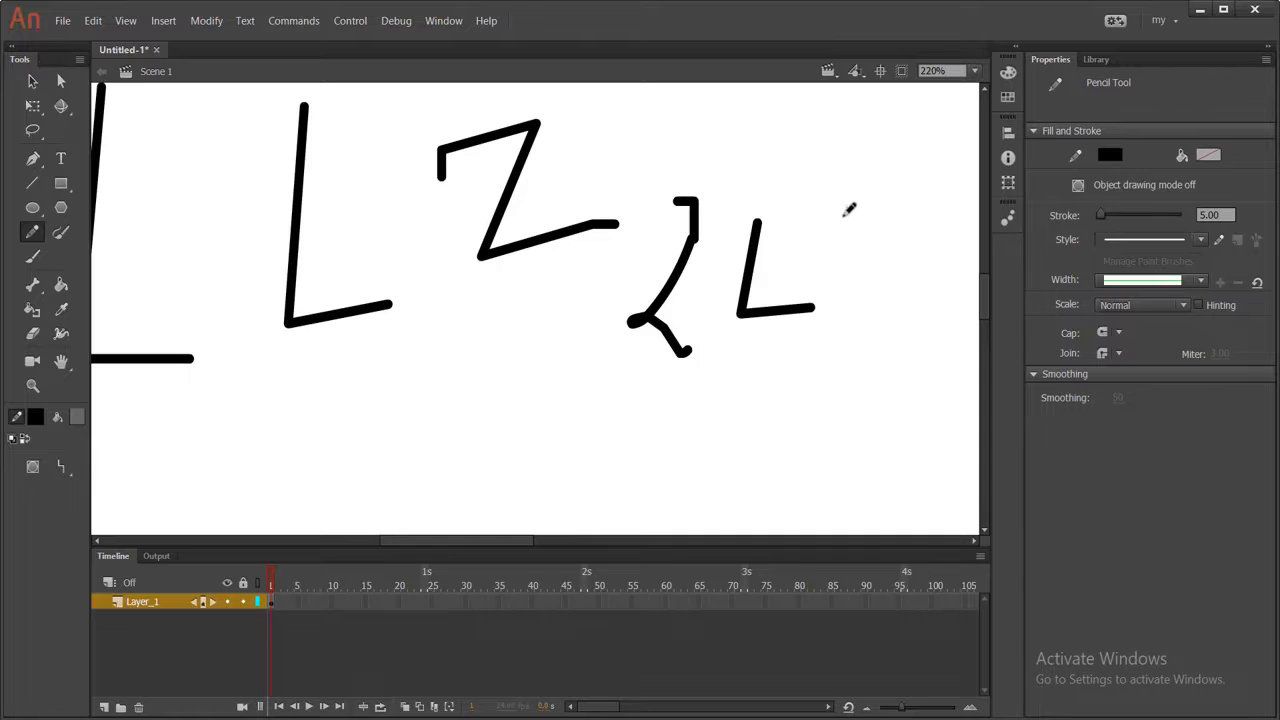
pyautogui.moveTo(803, 187)
pyautogui.mouseDown()
pyautogui.moveTo(807, 235)
pyautogui.moveTo(812, 156)
pyautogui.moveTo(861, 236)
pyautogui.moveTo(906, 249)
pyautogui.mouseUp()
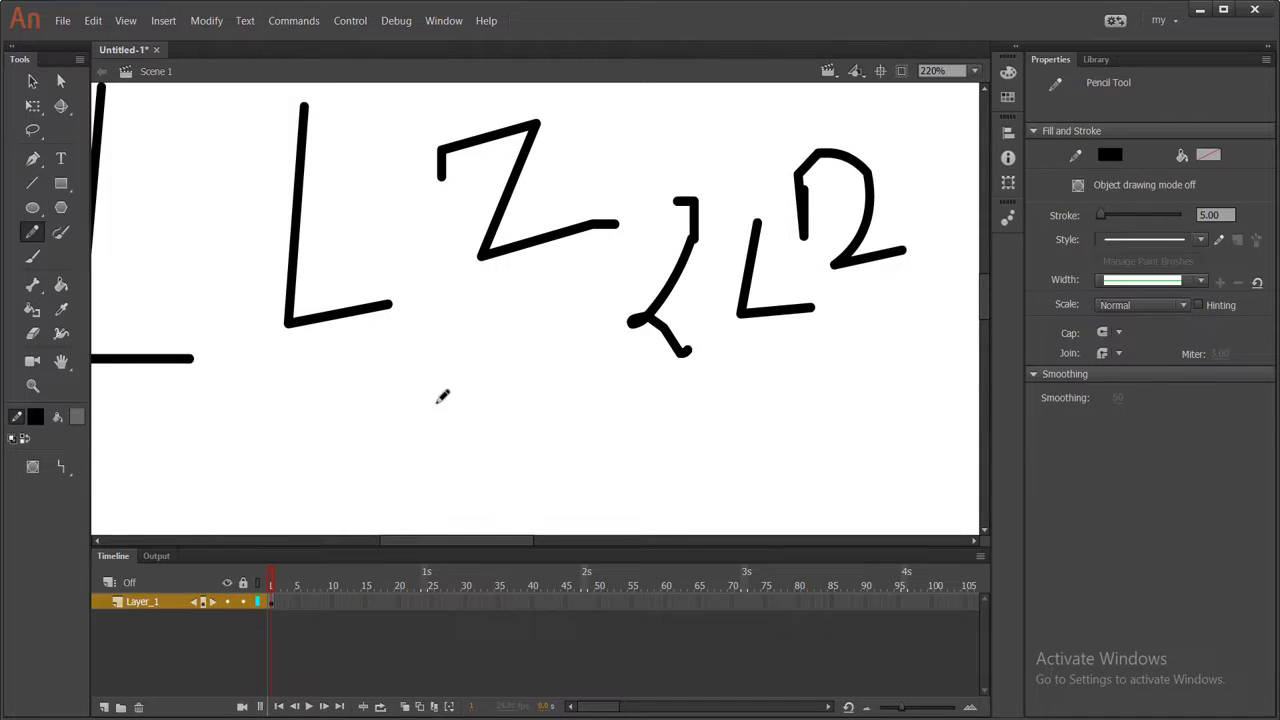
# Clear the stage and draw two four-sided box shapes side by side in Straighten mode
pyautogui.hotkey('ctrl', 'a')
pyautogui.press('Delete')
pyautogui.moveTo(423, 337)
pyautogui.mouseDown()
pyautogui.moveTo(427, 406)
pyautogui.moveTo(482, 400)
pyautogui.moveTo(518, 335)
pyautogui.moveTo(506, 314)
pyautogui.moveTo(394, 322)
pyautogui.moveTo(421, 356)
pyautogui.mouseUp()
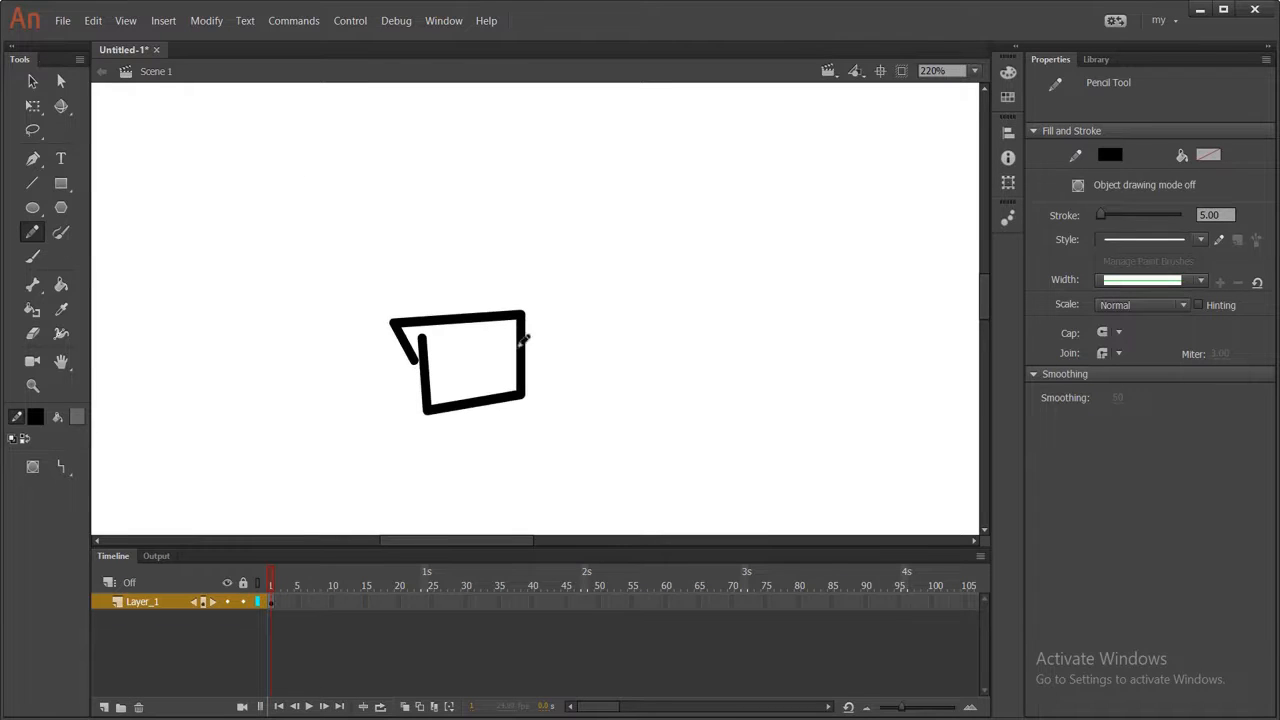
pyautogui.moveTo(602, 357)
pyautogui.mouseDown()
pyautogui.moveTo(608, 250)
pyautogui.moveTo(722, 238)
pyautogui.moveTo(722, 348)
pyautogui.moveTo(596, 362)
pyautogui.mouseUp()
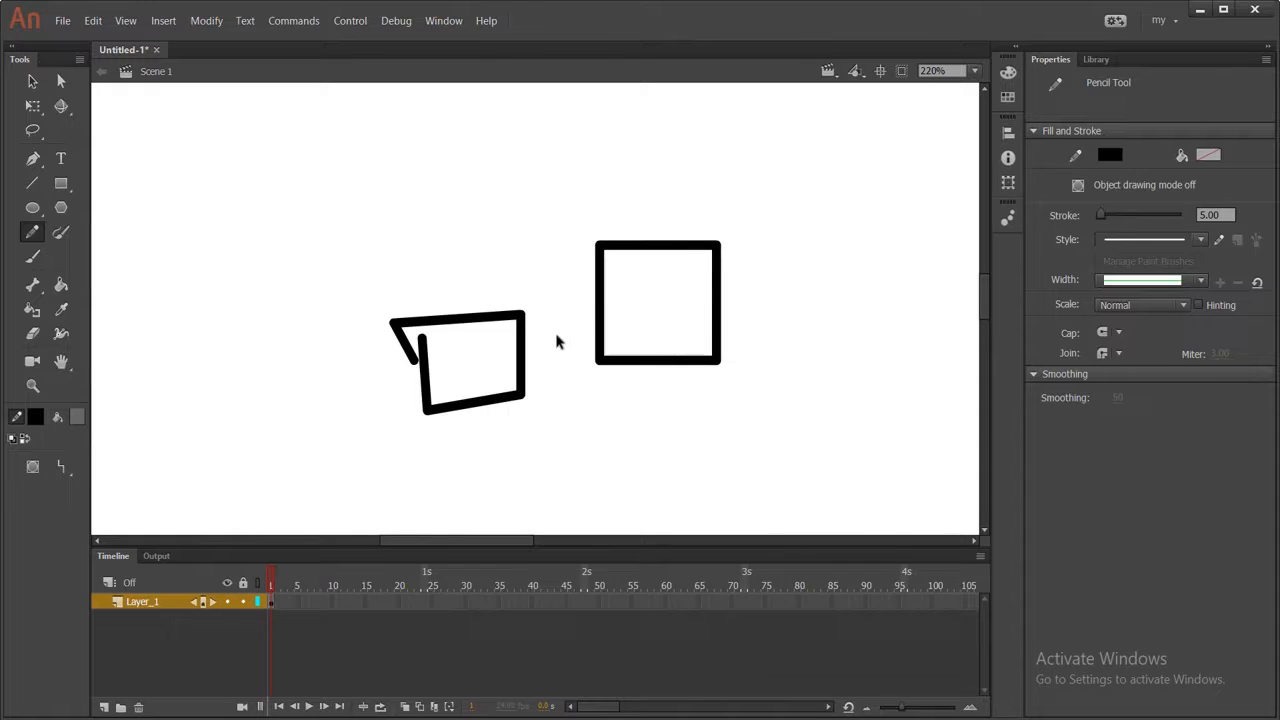
# Clear the stage and draw three wavy vertical strokes with the Pencil in Smooth mode
pyautogui.click(61, 466)
pyautogui.click(116, 480)
pyautogui.hotkey('ctrl', 'a')
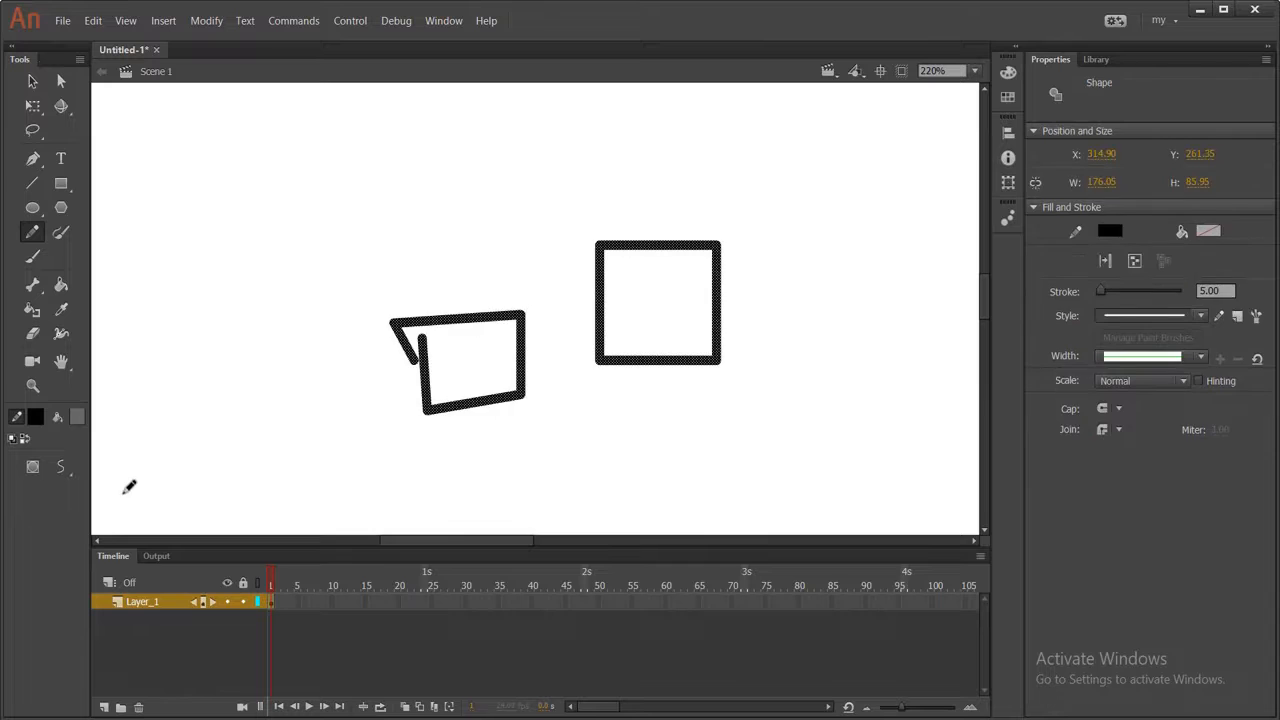
pyautogui.press('Delete')
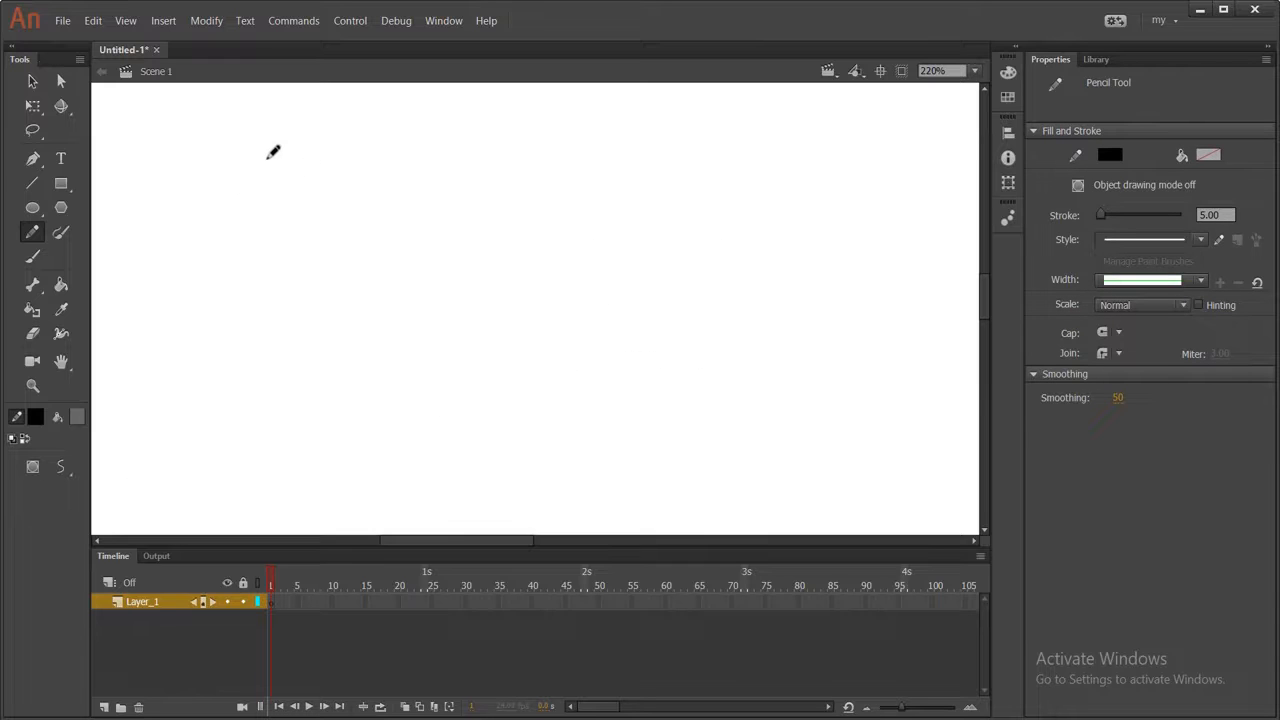
pyautogui.moveTo(270, 157); pyautogui.dragTo(320, 396)
pyautogui.moveTo(366, 154)
pyautogui.mouseDown()
pyautogui.moveTo(400, 216)
pyautogui.moveTo(426, 370)
pyautogui.moveTo(470, 400)
pyautogui.mouseUp()
pyautogui.moveTo(510, 140)
pyautogui.mouseDown()
pyautogui.moveTo(563, 230)
pyautogui.moveTo(596, 368)
pyautogui.mouseUp()
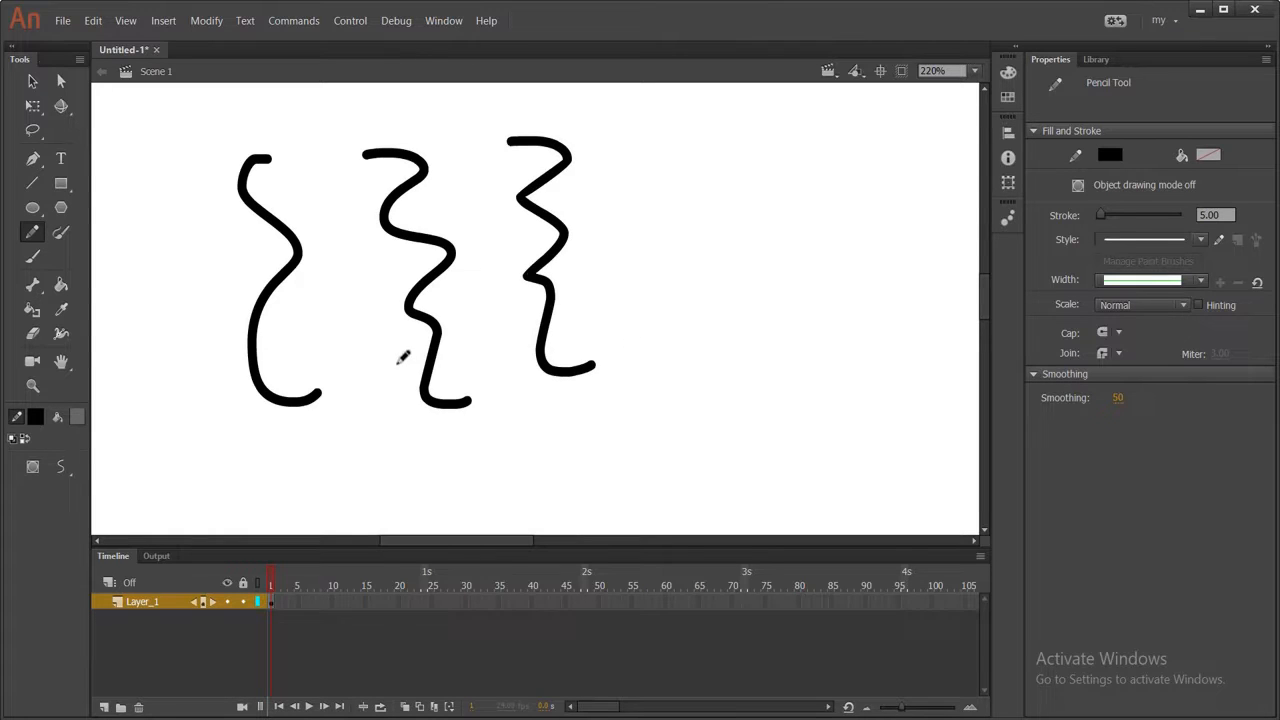
# Clear the stage and draw four zigzag strokes, a 2 shape and an L shape with the Pencil in Ink mode
pyautogui.hotkey('ctrl', 'a')
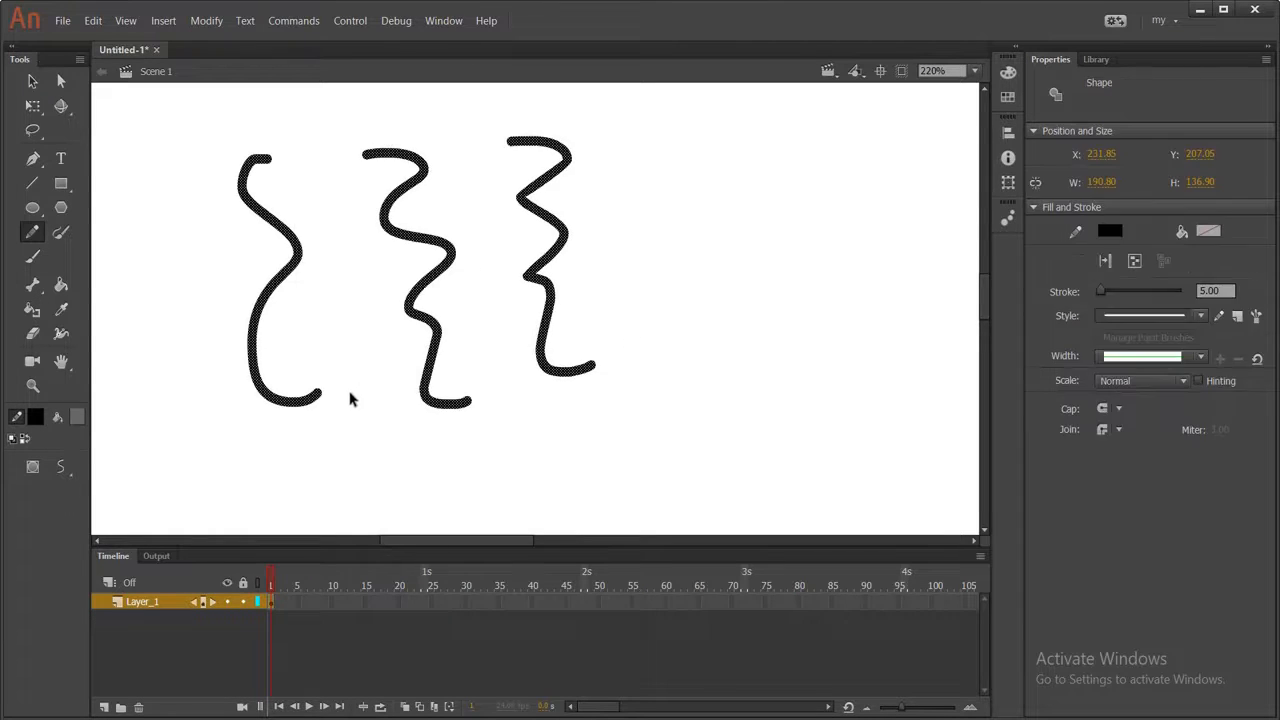
pyautogui.press('Delete')
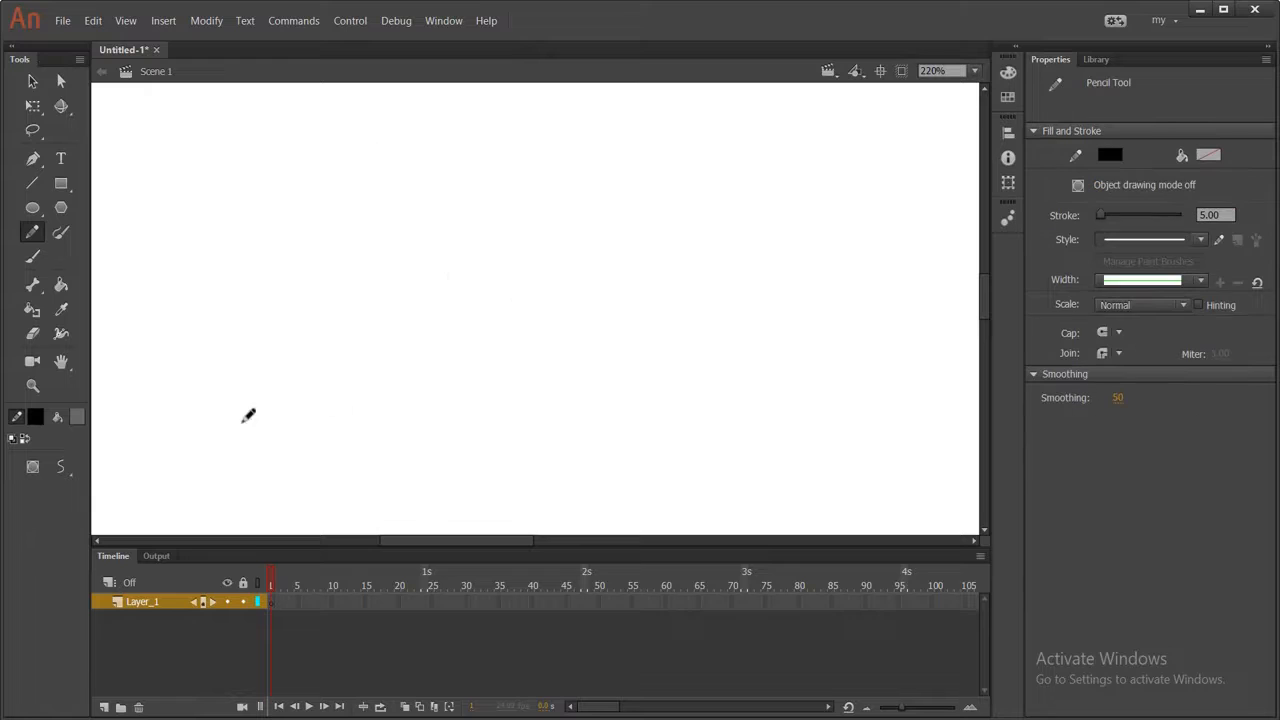
pyautogui.click(66, 470)
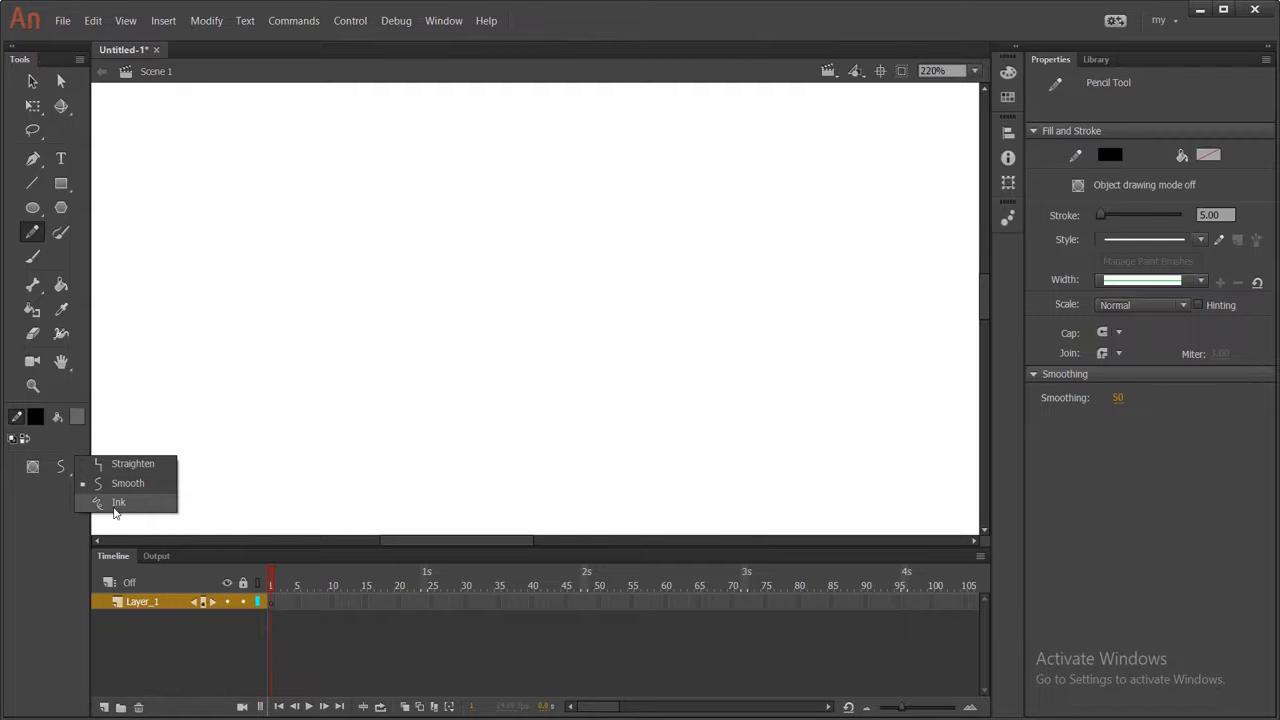
pyautogui.click(116, 503)
pyautogui.moveTo(237, 175)
pyautogui.mouseDown()
pyautogui.moveTo(261, 197)
pyautogui.moveTo(255, 302)
pyautogui.moveTo(305, 405)
pyautogui.moveTo(290, 432)
pyautogui.mouseUp()
pyautogui.moveTo(406, 157)
pyautogui.mouseDown()
pyautogui.moveTo(409, 285)
pyautogui.moveTo(466, 368)
pyautogui.mouseUp()
pyautogui.moveTo(515, 172)
pyautogui.mouseDown()
pyautogui.moveTo(543, 163)
pyautogui.moveTo(574, 262)
pyautogui.mouseUp()
pyautogui.moveTo(590, 176); pyautogui.dragTo(680, 277)
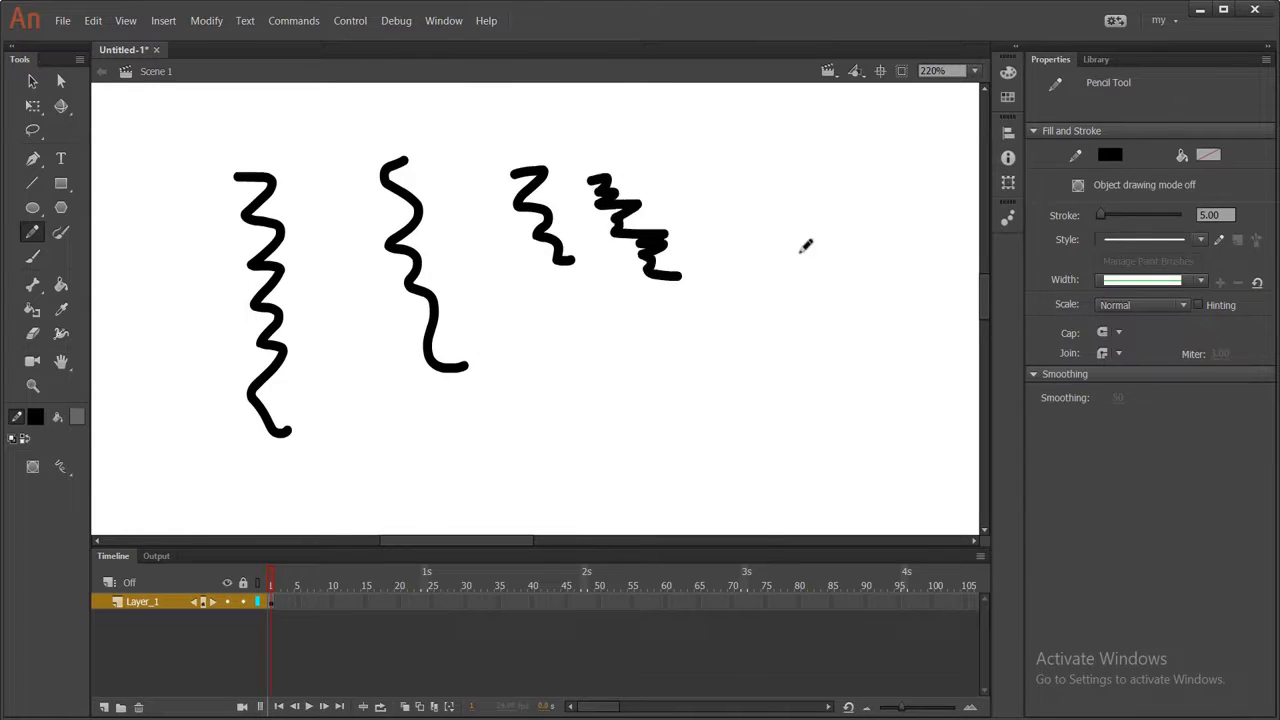
pyautogui.moveTo(567, 367)
pyautogui.mouseDown()
pyautogui.moveTo(594, 337)
pyautogui.moveTo(591, 420)
pyautogui.moveTo(681, 391)
pyautogui.mouseUp()
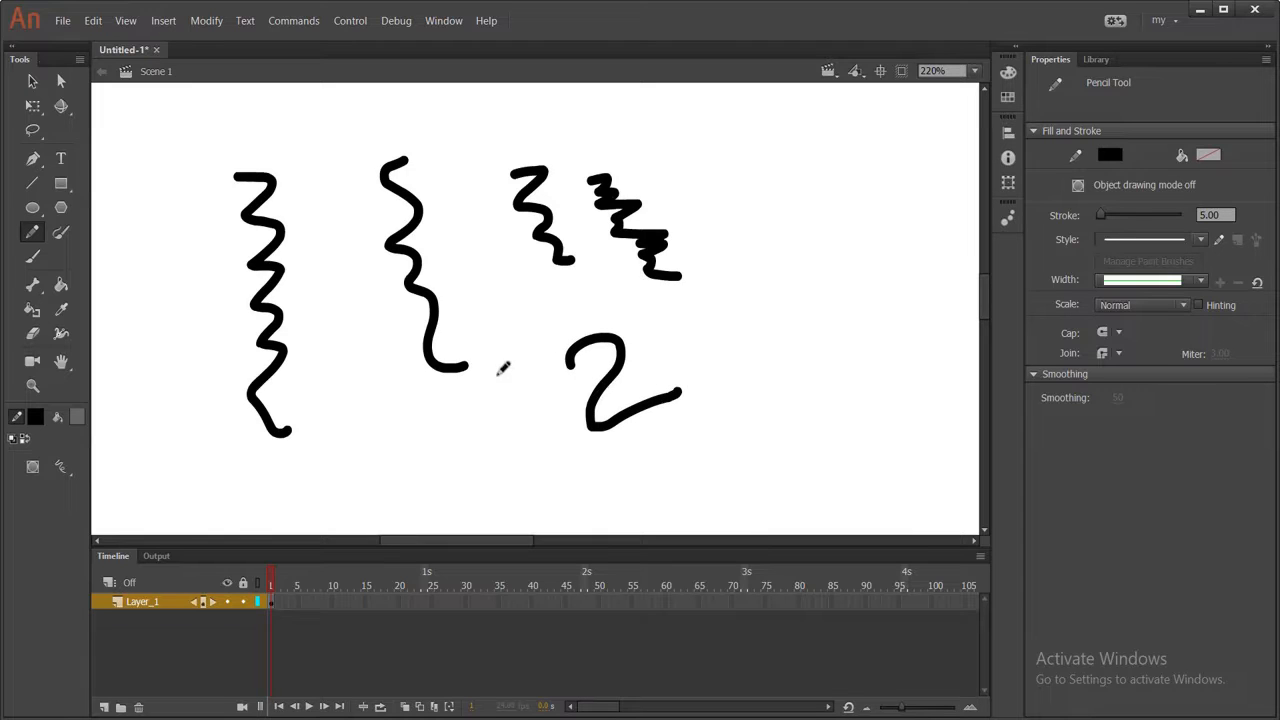
pyautogui.moveTo(512, 334)
pyautogui.mouseDown()
pyautogui.moveTo(497, 404)
pyautogui.moveTo(566, 423)
pyautogui.mouseUp()
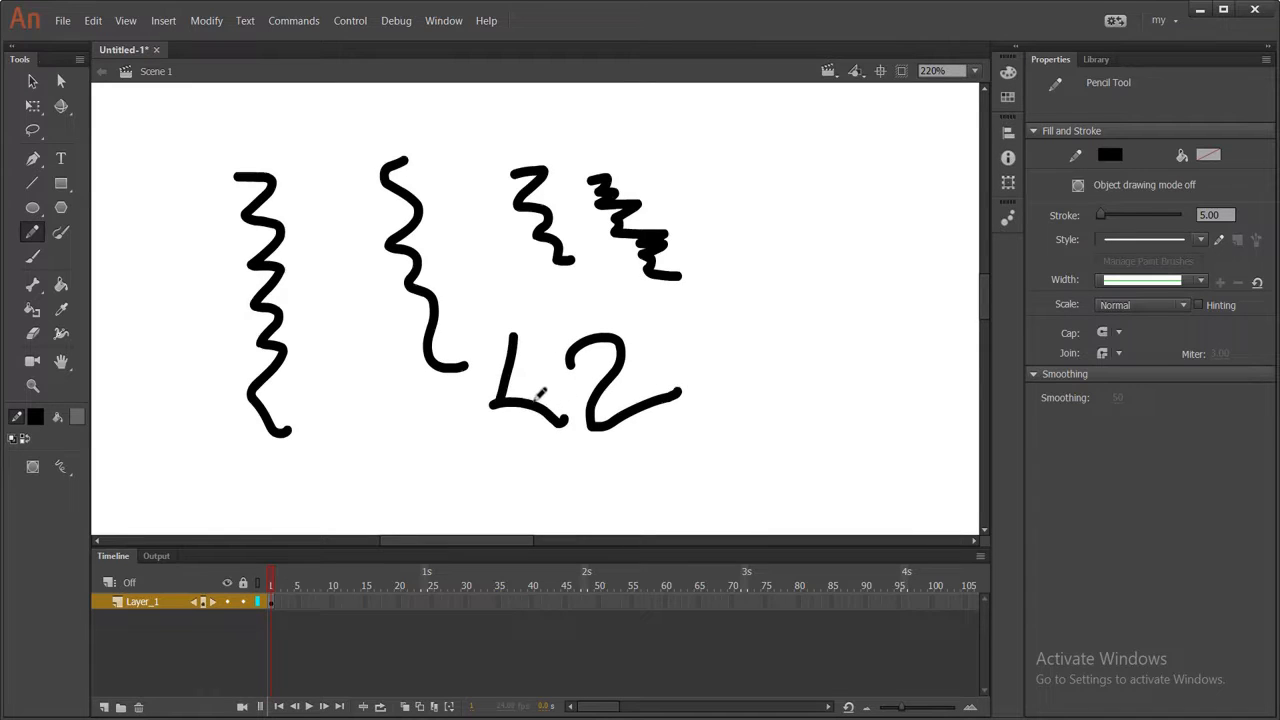
# Clear the stage and draw a duck with a beak and eye on its left side in Straighten mode
pyautogui.hotkey('ctrl', 'a')
pyautogui.press('Delete')
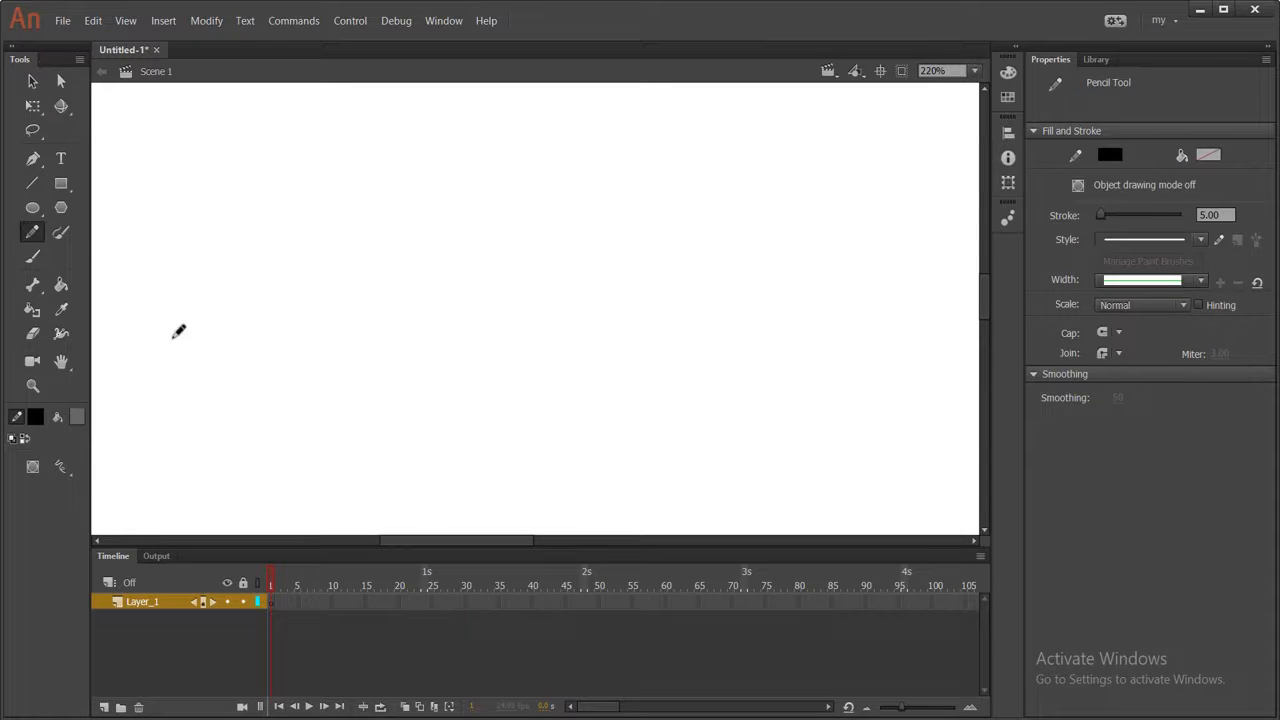
pyautogui.click(60, 466)
pyautogui.click(110, 465)
pyautogui.hotkey('ctrl', '-')
pyautogui.hotkey('ctrl', '-')
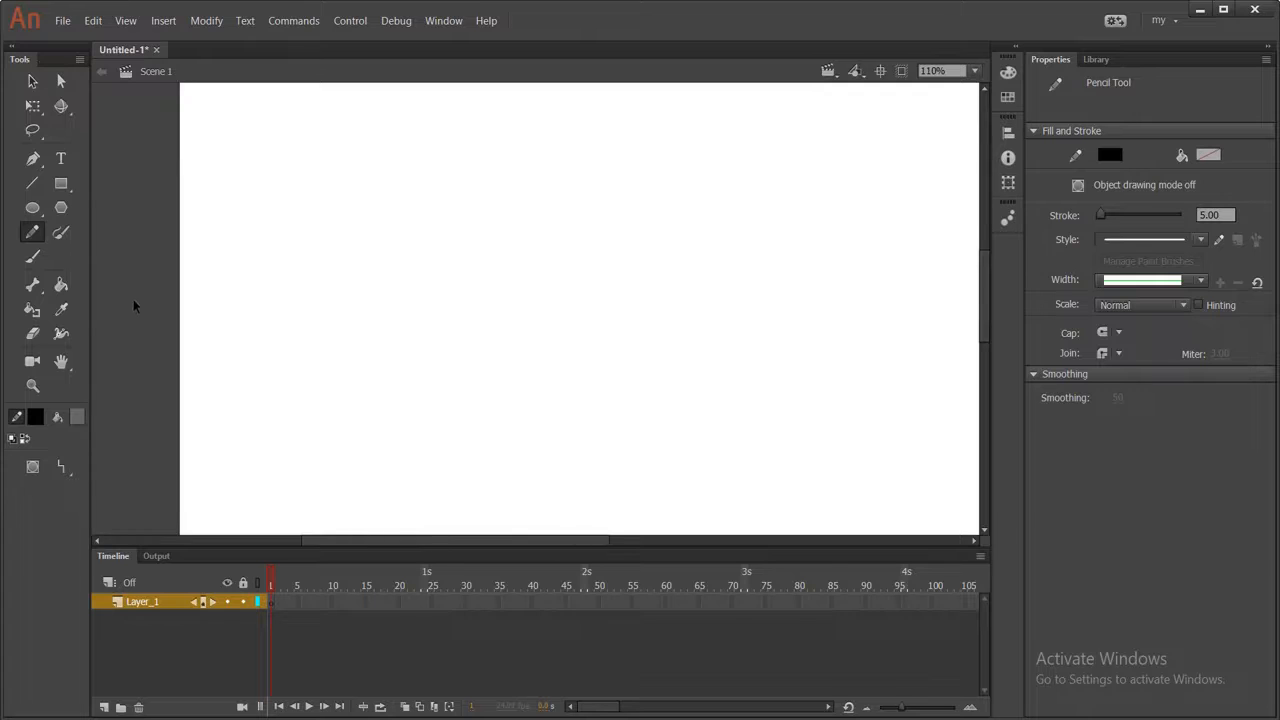
pyautogui.moveTo(487, 541); pyautogui.dragTo(620, 510)
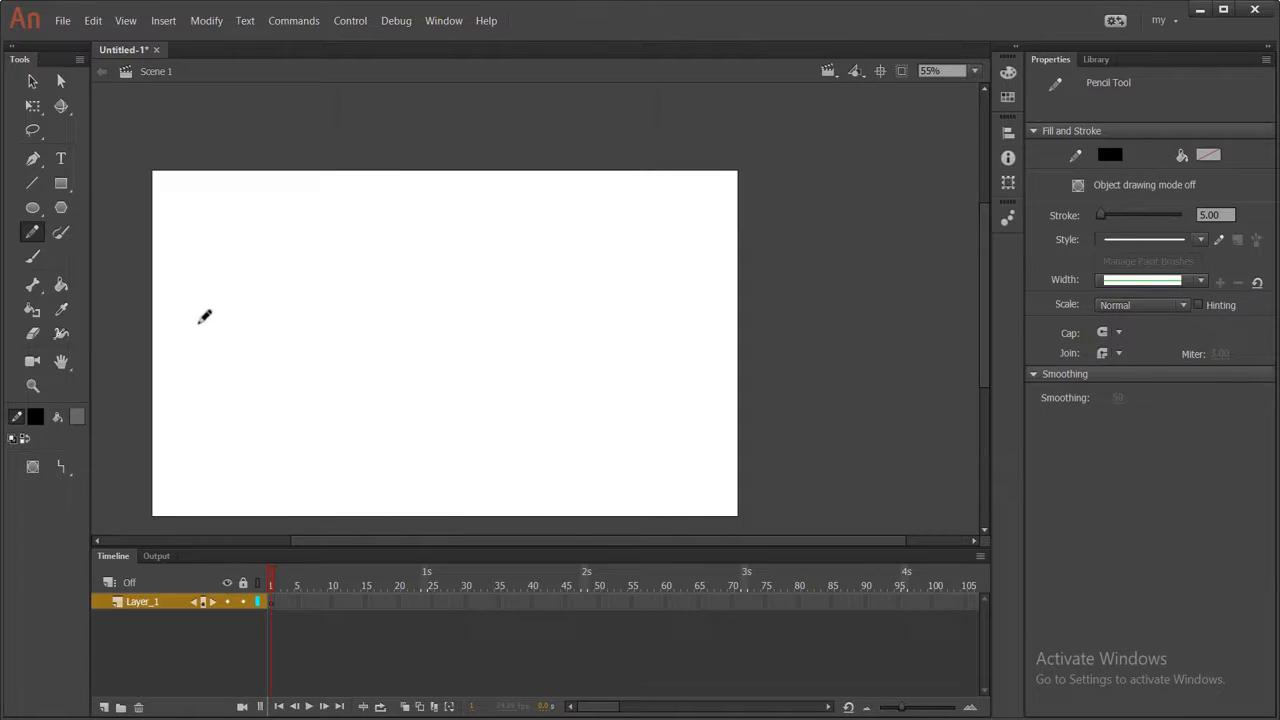
pyautogui.moveTo(201, 313)
pyautogui.mouseDown()
pyautogui.moveTo(237, 319)
pyautogui.moveTo(204, 376)
pyautogui.moveTo(221, 343)
pyautogui.moveTo(241, 339)
pyautogui.moveTo(312, 357)
pyautogui.mouseUp()
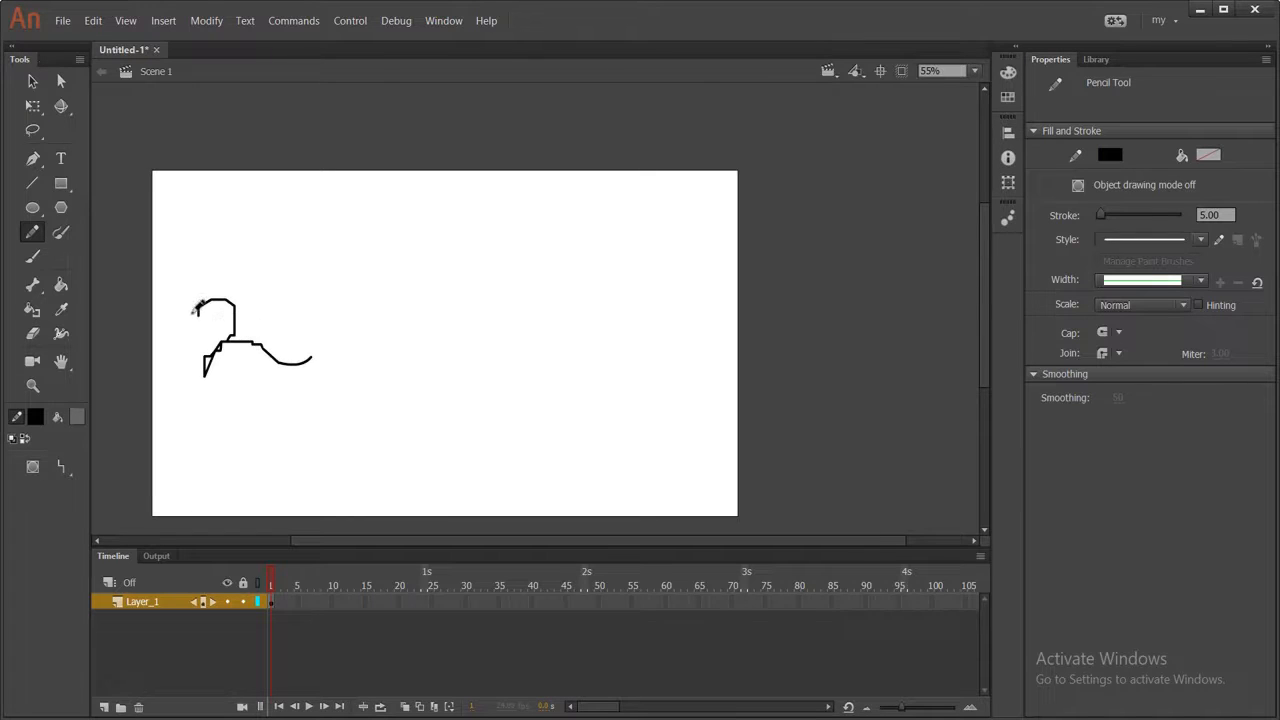
pyautogui.moveTo(195, 312)
pyautogui.mouseDown()
pyautogui.moveTo(195, 379)
pyautogui.moveTo(208, 399)
pyautogui.moveTo(250, 399)
pyautogui.moveTo(301, 359)
pyautogui.mouseUp()
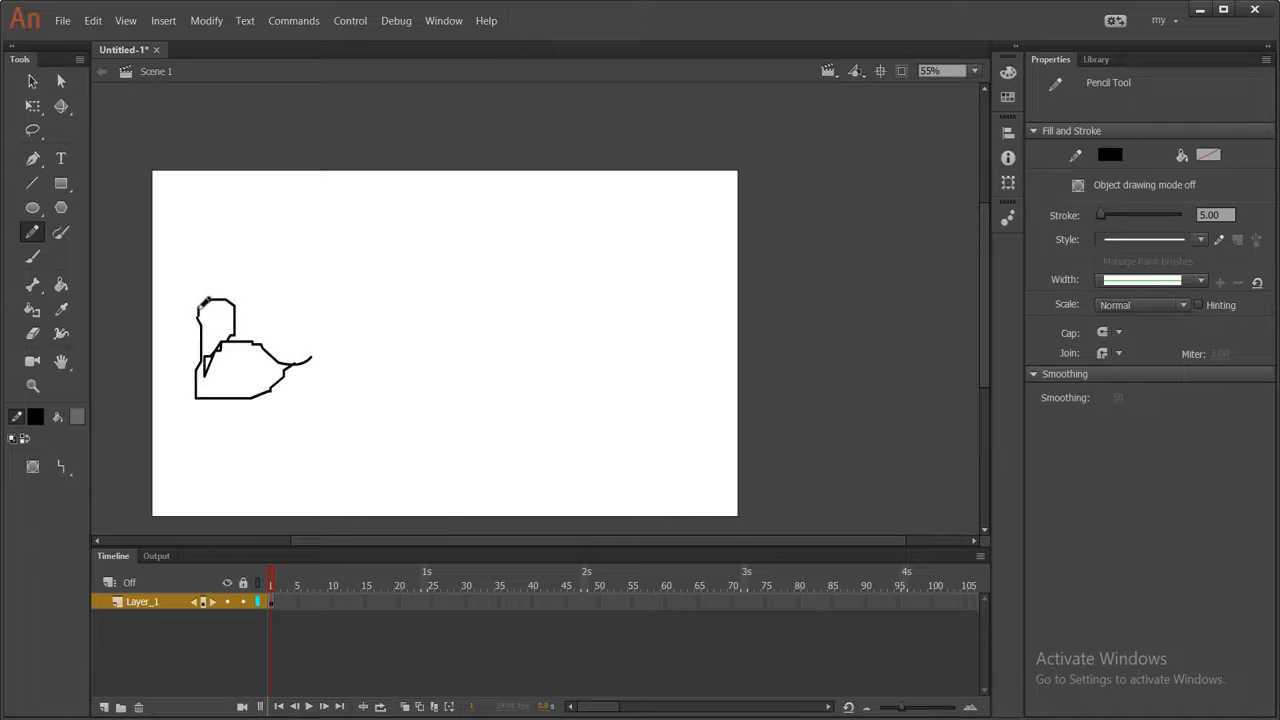
pyautogui.moveTo(199, 306)
pyautogui.mouseDown()
pyautogui.moveTo(182, 328)
pyautogui.moveTo(200, 338)
pyautogui.moveTo(226, 316)
pyautogui.mouseUp()
# Draw a second duck in Smooth mode mid-stage and a smaller third duck to its right in Ink mode
pyautogui.click(61, 467)
pyautogui.click(100, 479)
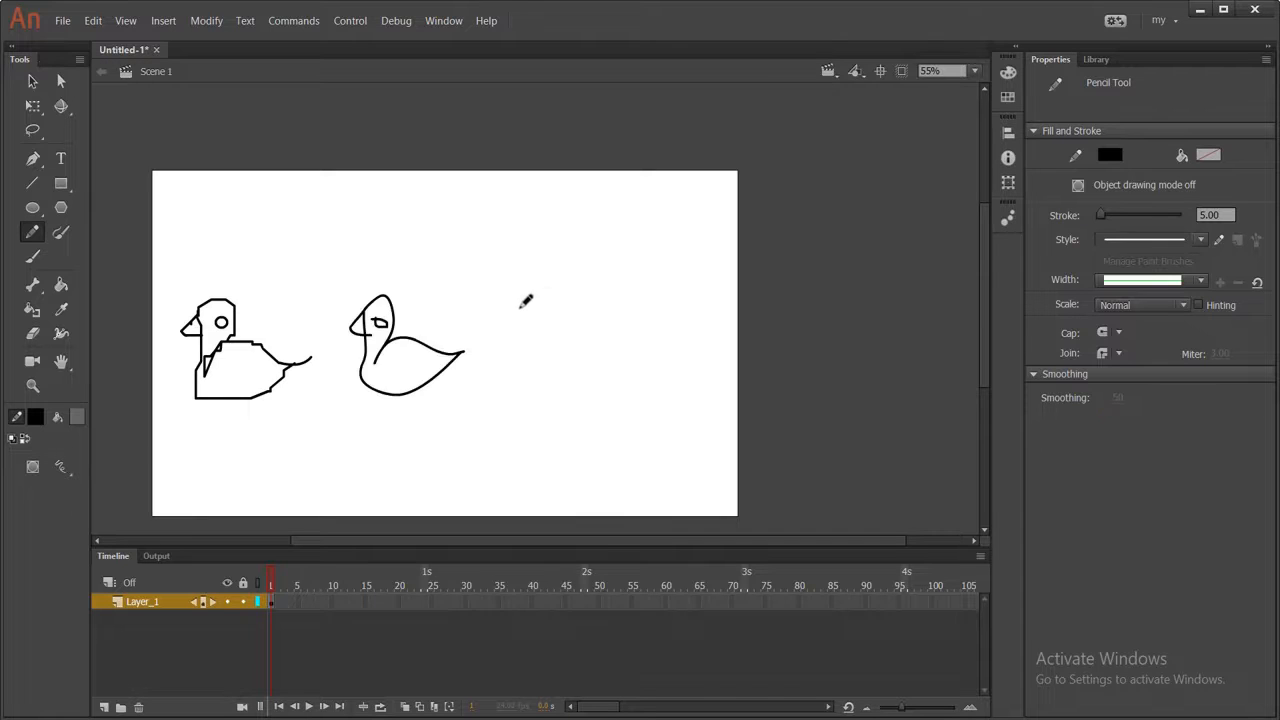
pyautogui.moveTo(526, 301)
pyautogui.mouseDown()
pyautogui.moveTo(548, 298)
pyautogui.moveTo(521, 358)
pyautogui.moveTo(553, 330)
pyautogui.moveTo(590, 334)
pyautogui.moveTo(588, 347)
pyautogui.mouseUp()
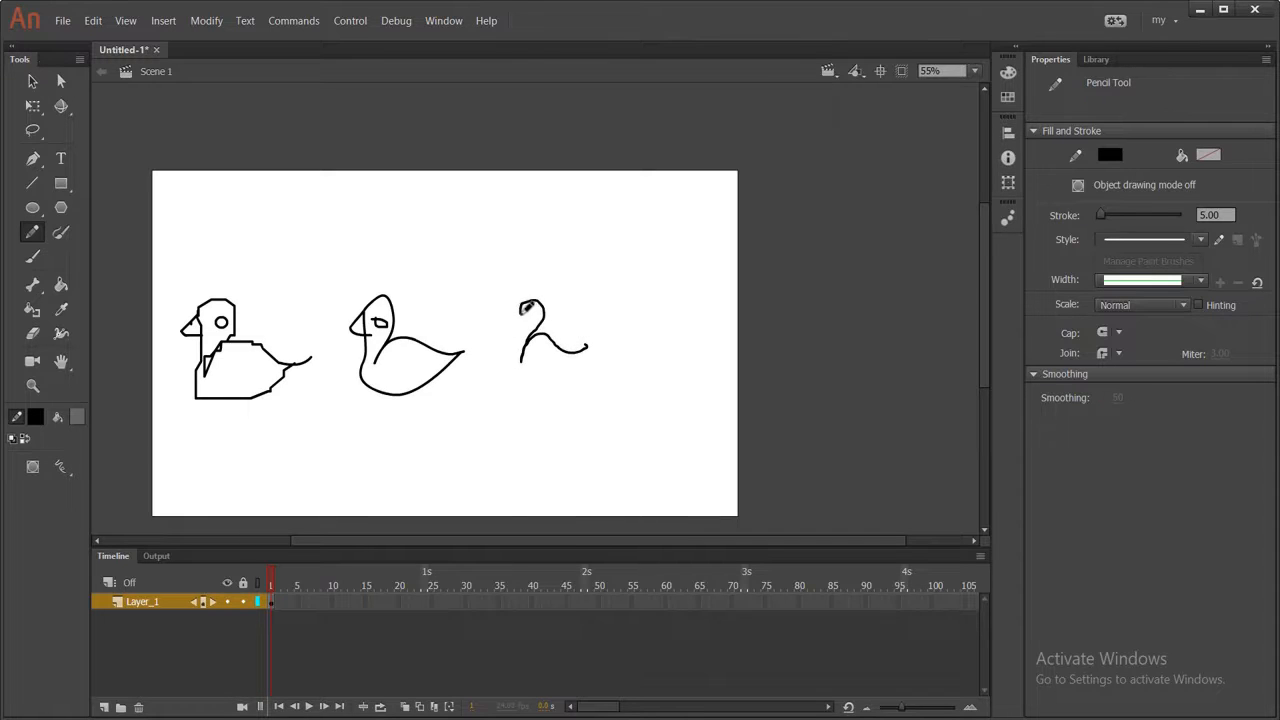
pyautogui.moveTo(523, 309)
pyautogui.mouseDown()
pyautogui.moveTo(505, 365)
pyautogui.moveTo(540, 381)
pyautogui.moveTo(587, 347)
pyautogui.mouseUp()
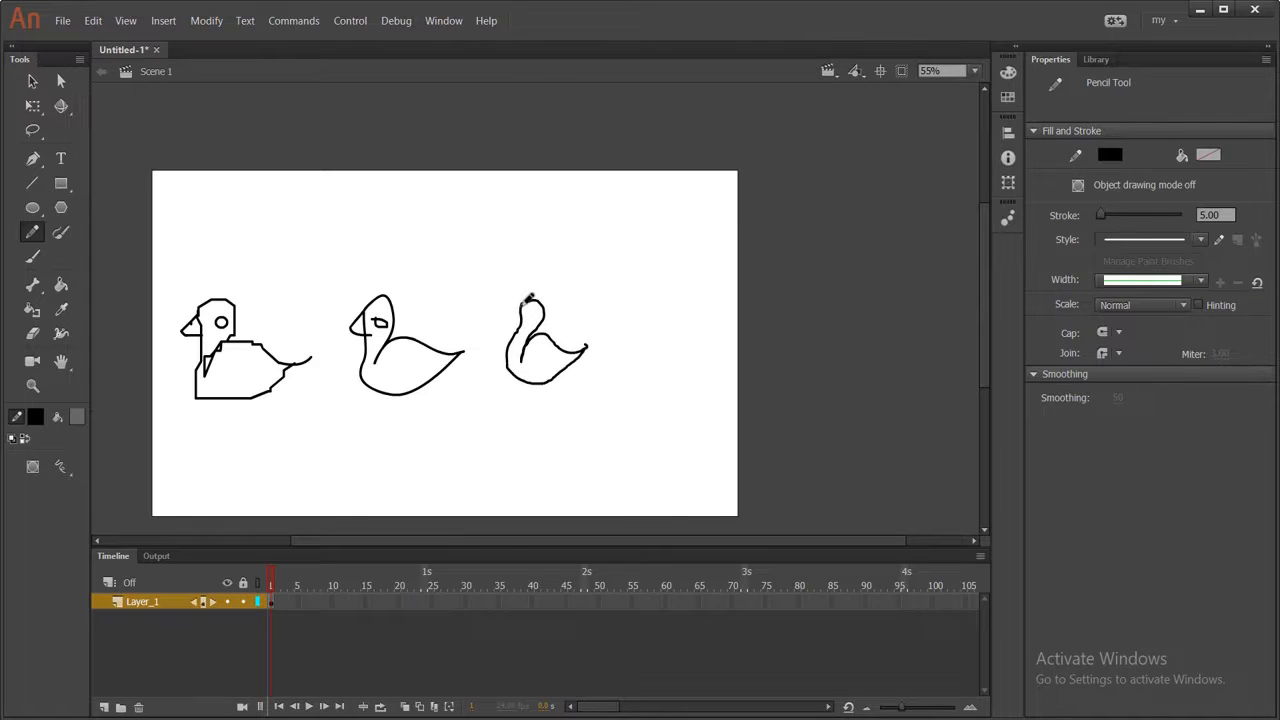
pyautogui.moveTo(513, 312)
pyautogui.mouseDown()
pyautogui.moveTo(506, 321)
pyautogui.moveTo(532, 319)
pyautogui.mouseUp()
# Set the pencil mode back to Smooth and delete the middle duck
pyautogui.click(60, 466)
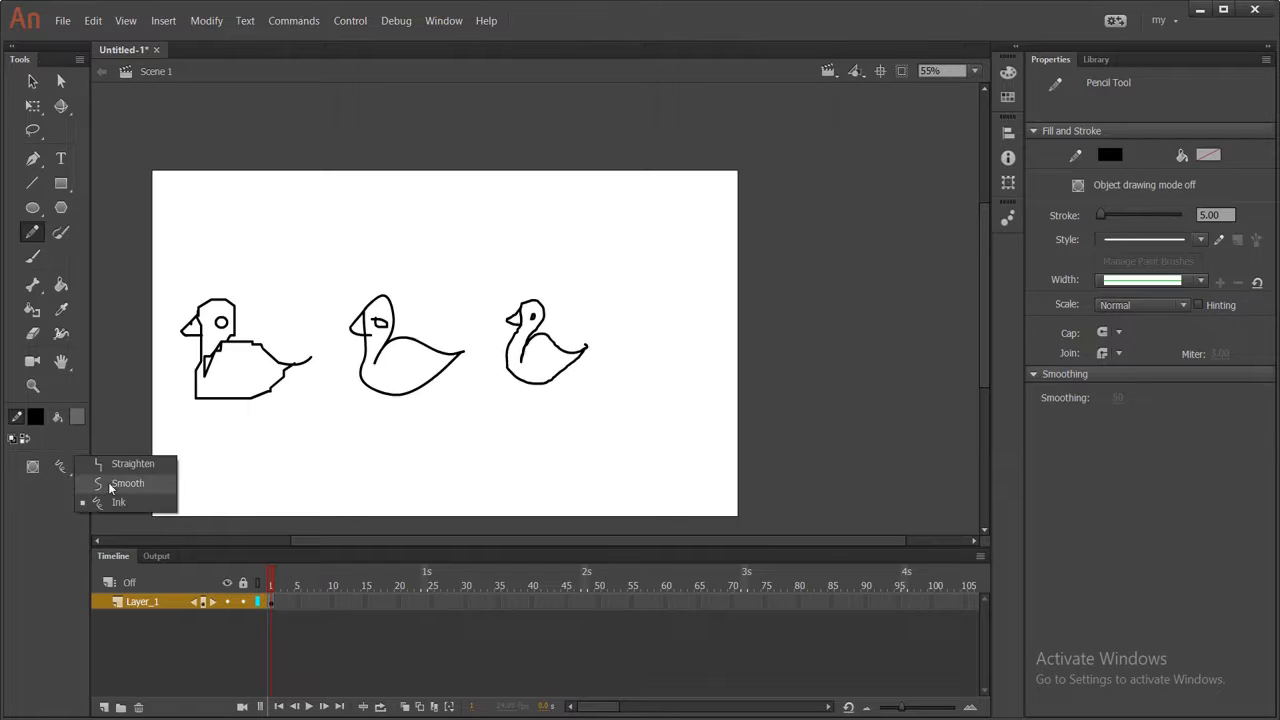
pyautogui.click(108, 482)
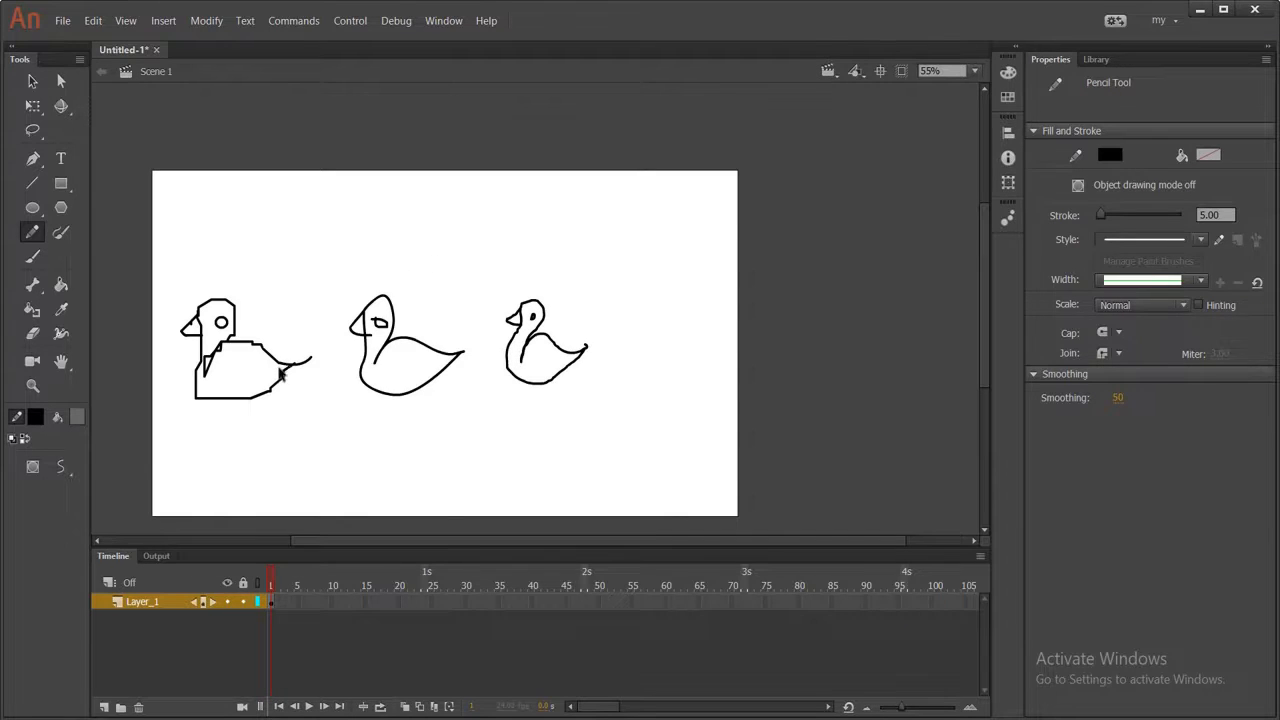
pyautogui.hotkey('ctrl', 'a')
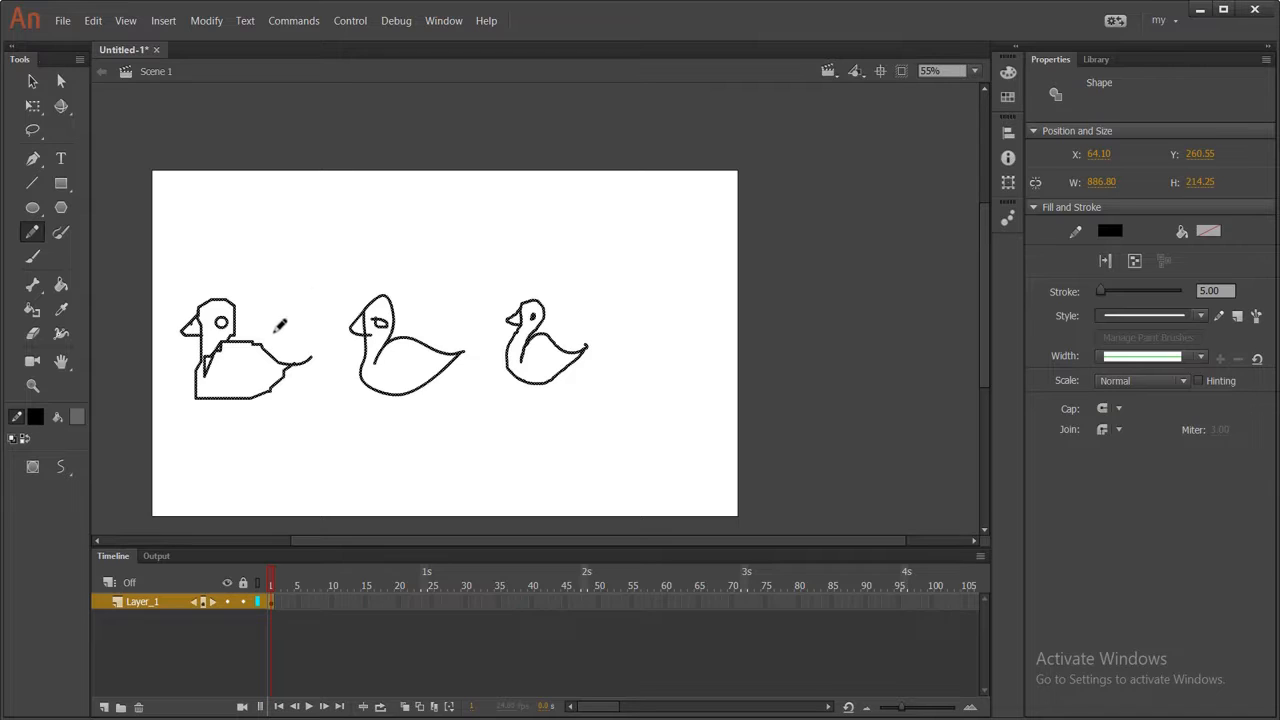
pyautogui.press('v')
pyautogui.moveTo(334, 277); pyautogui.dragTo(480, 410)
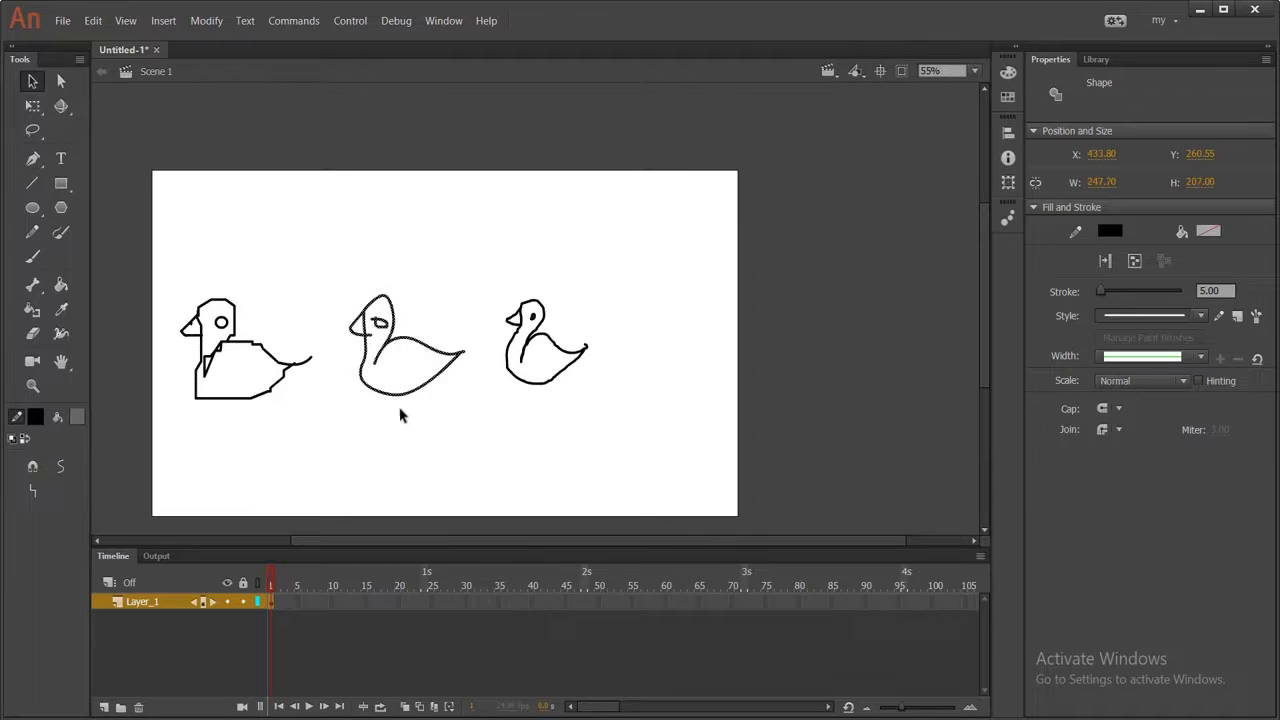
pyautogui.press('Delete')
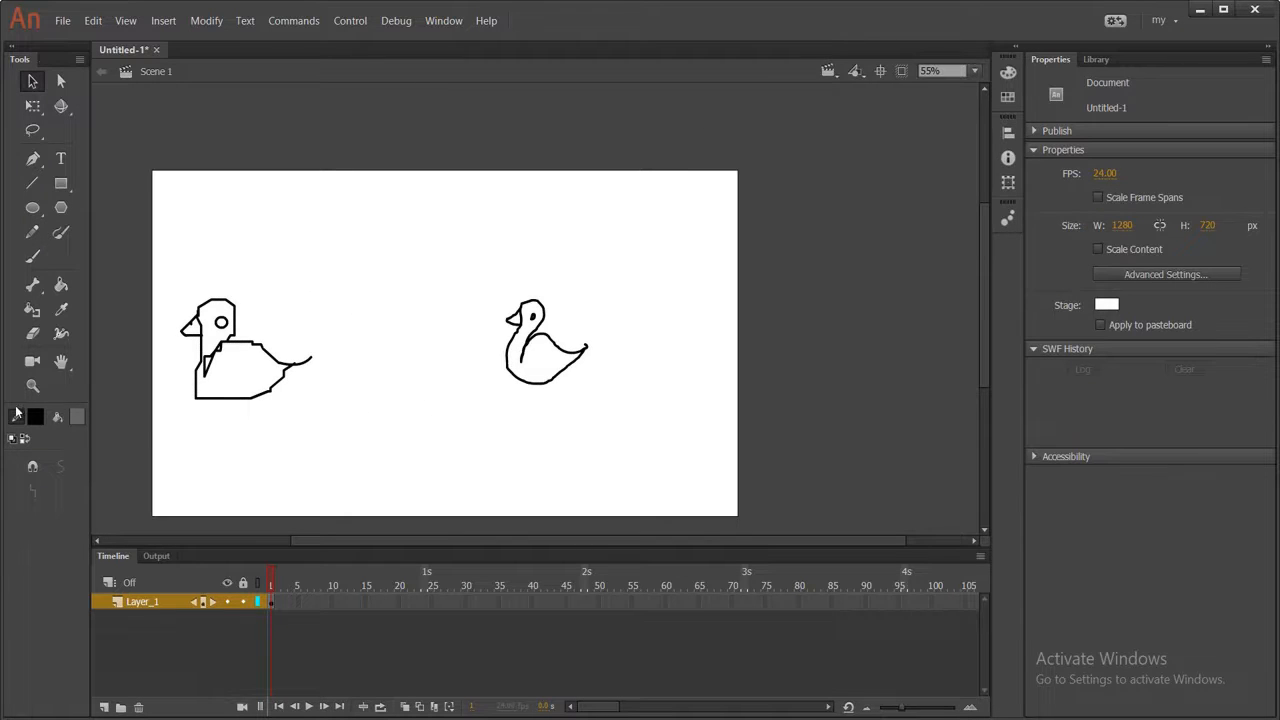
pyautogui.press('p')
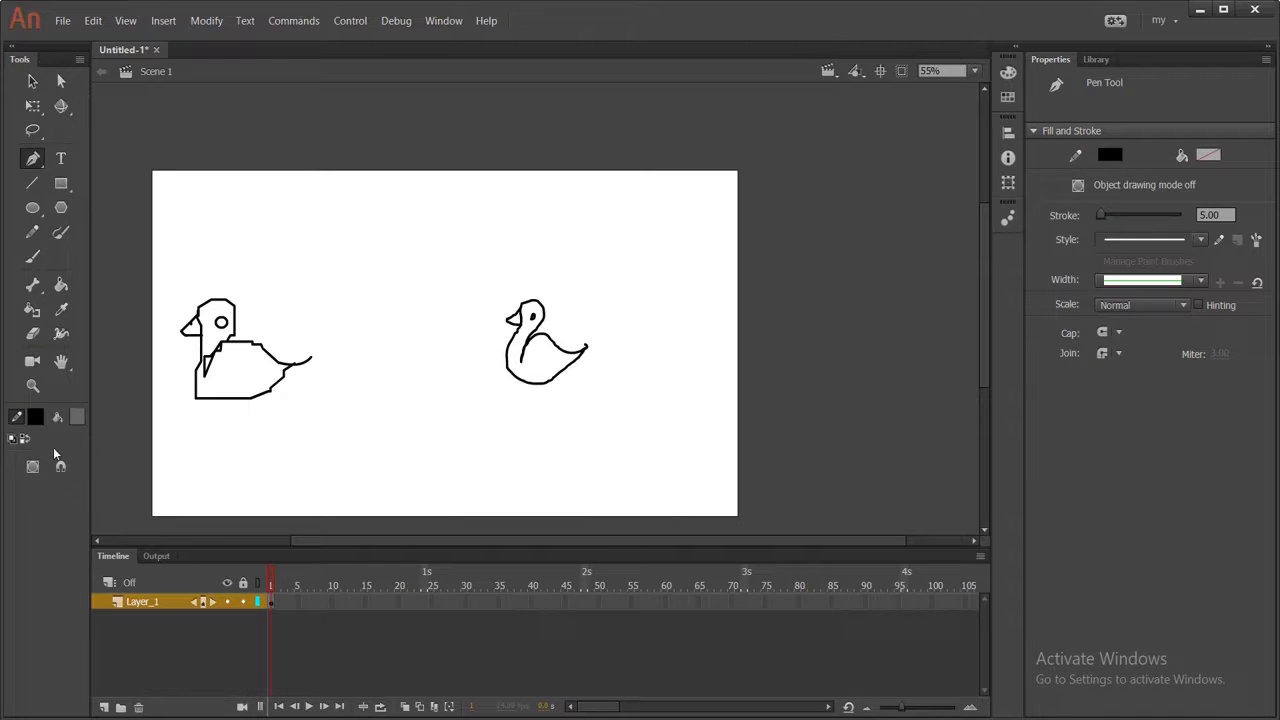
pyautogui.press('y')
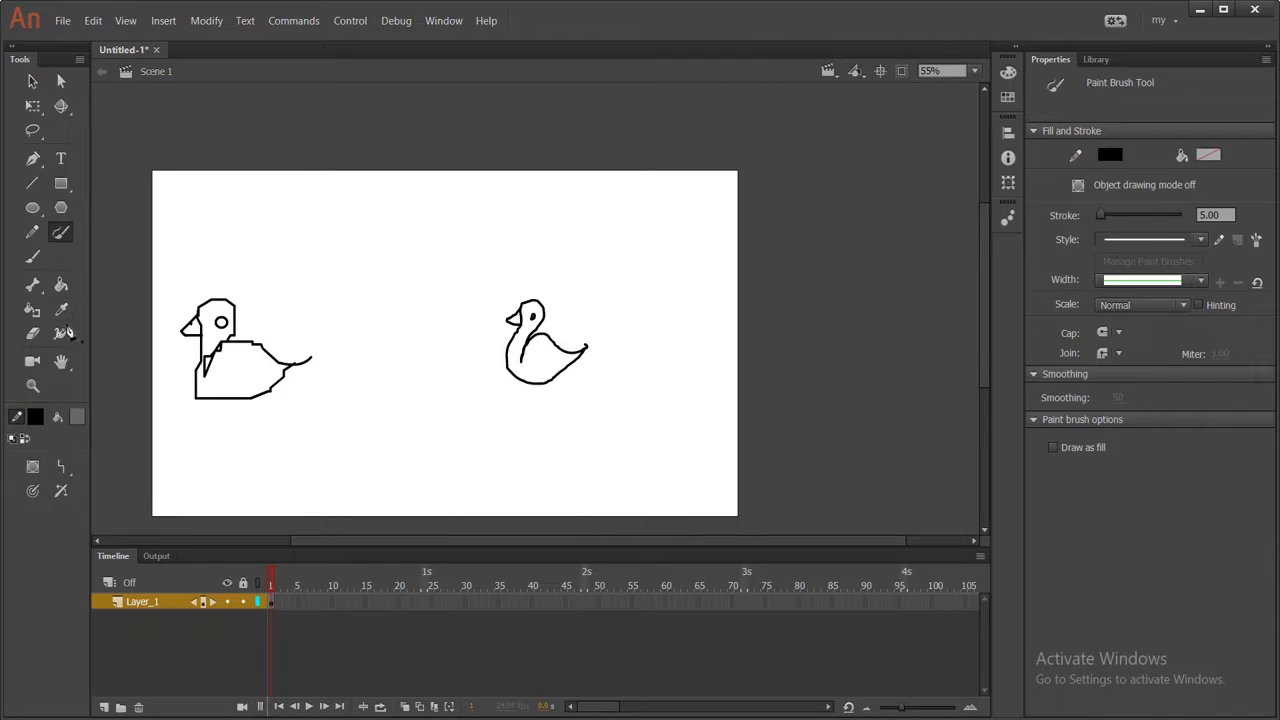
pyautogui.press('p')
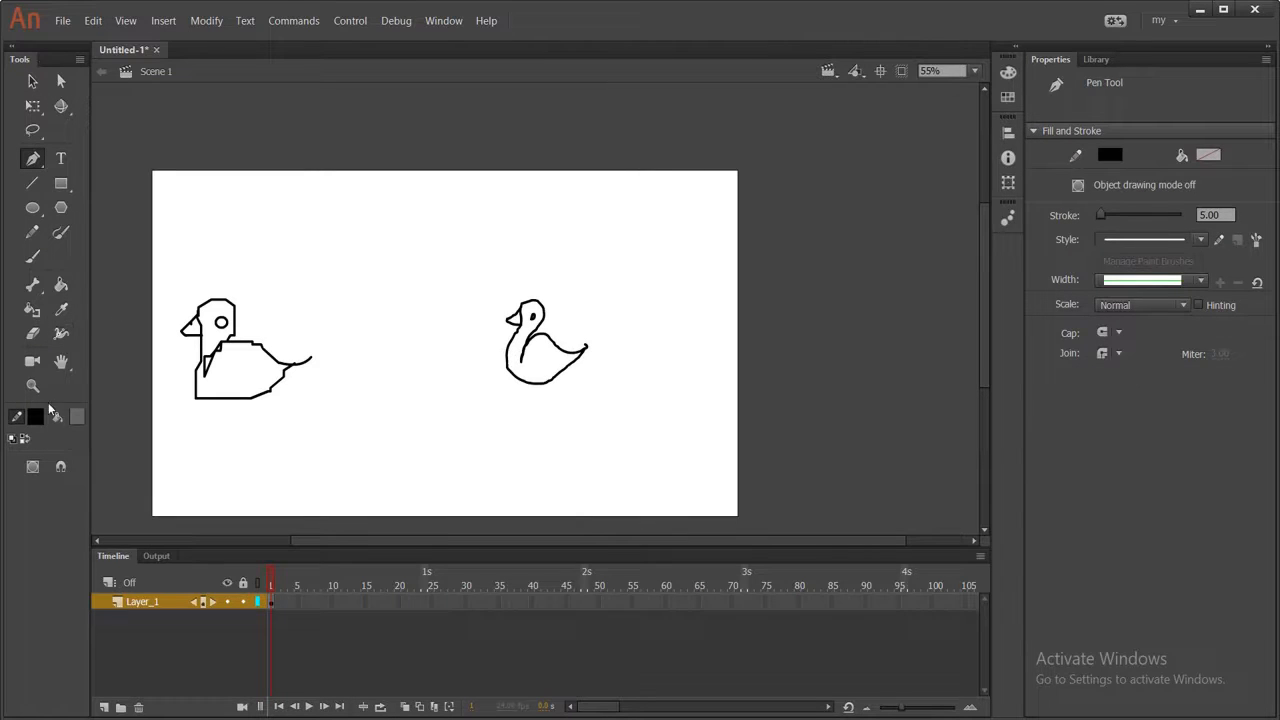
# Draw a new duck with a beak and eye between the two existing ducks using the Pencil in Smooth mode
pyautogui.click(32, 232)
pyautogui.click(66, 467)
pyautogui.click(118, 487)
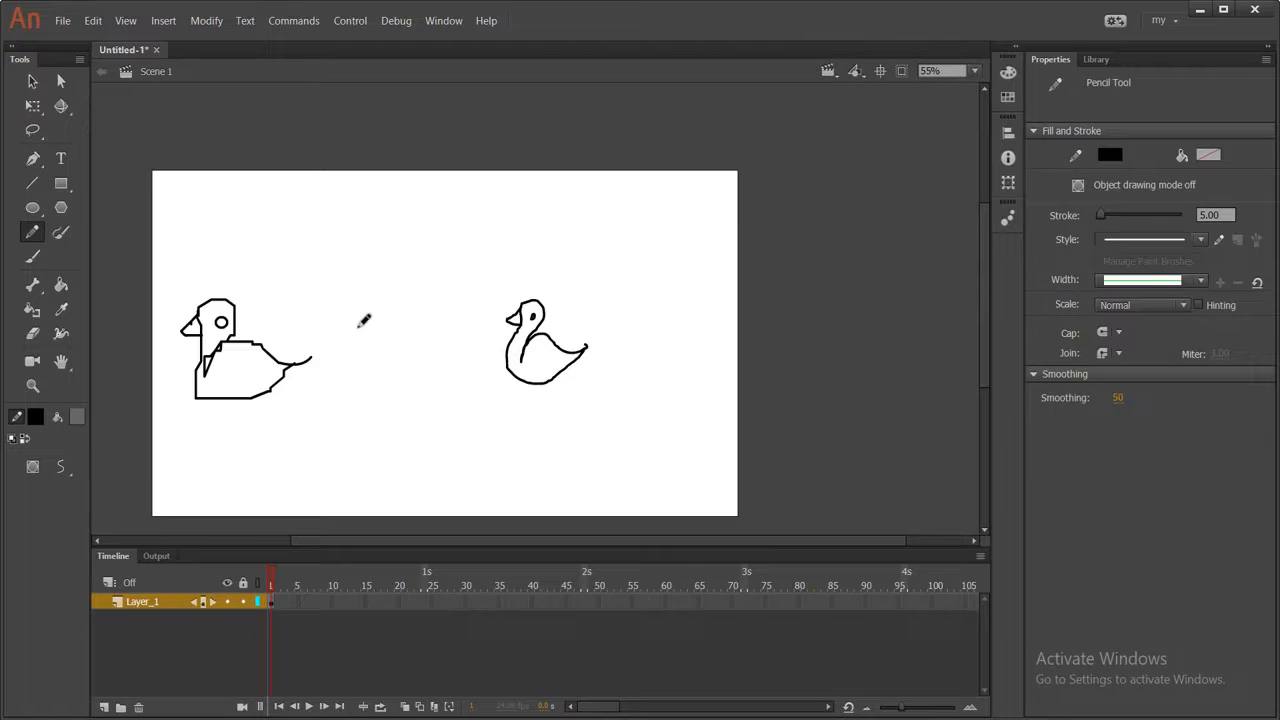
pyautogui.moveTo(364, 318)
pyautogui.mouseDown()
pyautogui.moveTo(378, 307)
pyautogui.moveTo(386, 328)
pyautogui.moveTo(365, 362)
pyautogui.moveTo(400, 342)
pyautogui.moveTo(428, 352)
pyautogui.mouseUp()
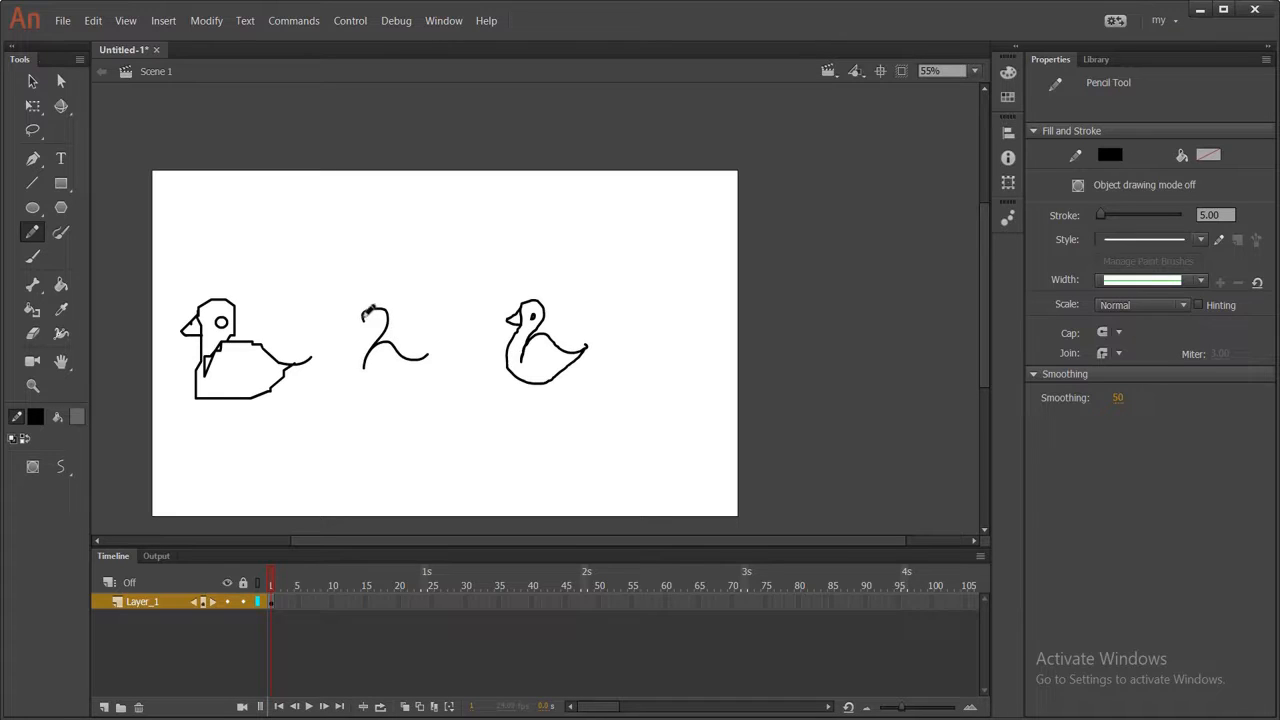
pyautogui.moveTo(365, 320)
pyautogui.mouseDown()
pyautogui.moveTo(353, 372)
pyautogui.moveTo(378, 389)
pyautogui.moveTo(408, 378)
pyautogui.moveTo(426, 342)
pyautogui.mouseUp()
pyautogui.moveTo(358, 318)
pyautogui.mouseDown()
pyautogui.moveTo(348, 326)
pyautogui.moveTo(360, 336)
pyautogui.mouseUp()
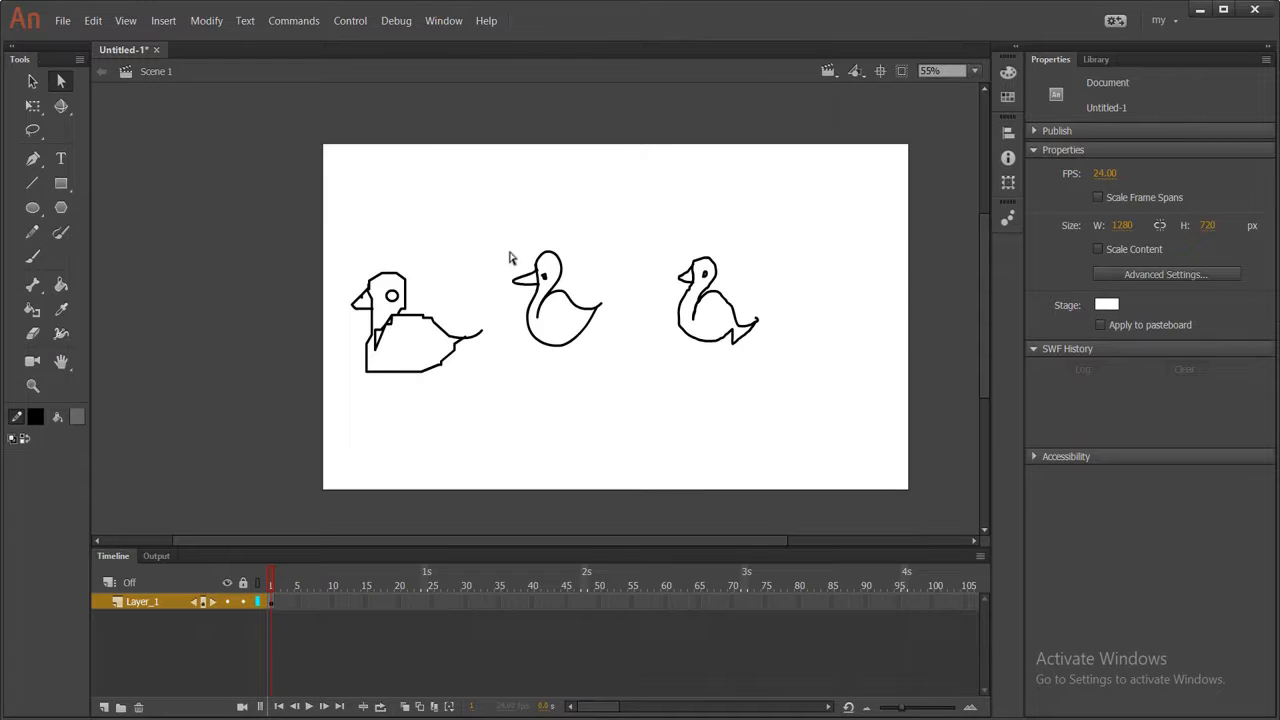
# Show the anchor points of the middle and right ducks' outlines and pull the middle duck's belly and chest anchors outward
pyautogui.click(585, 334)
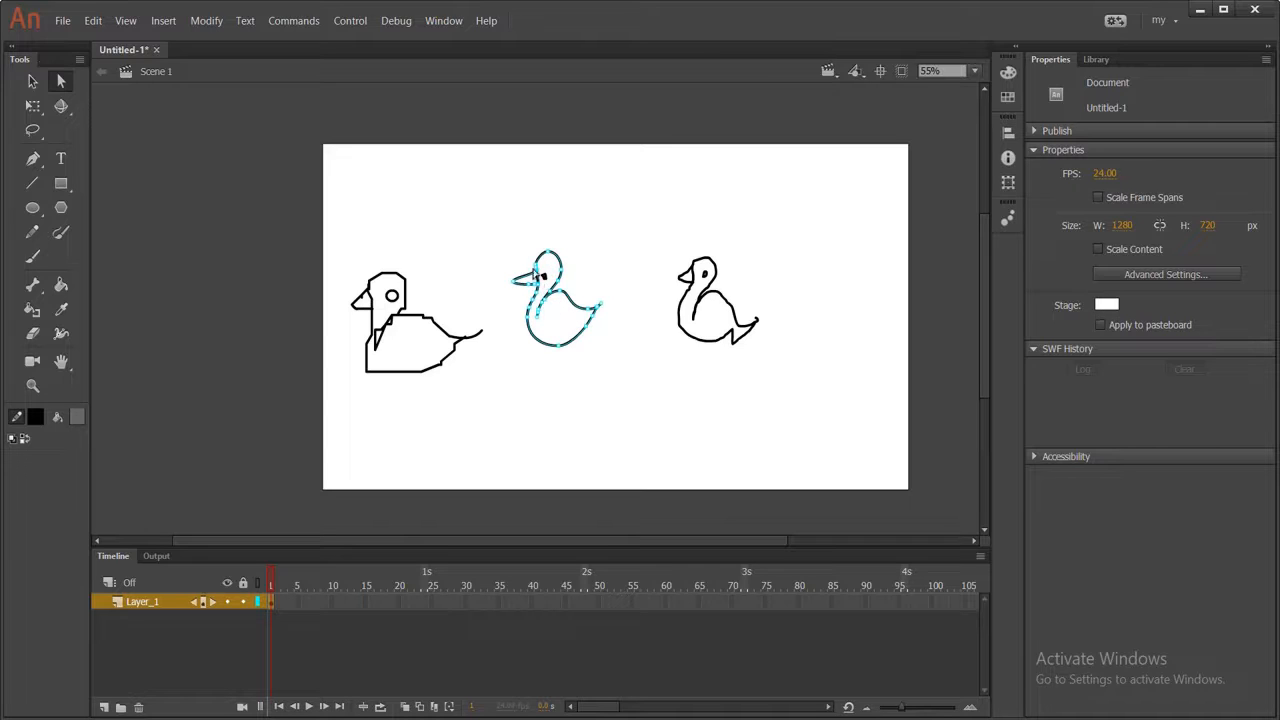
pyautogui.hotkey('ctrl', '=')
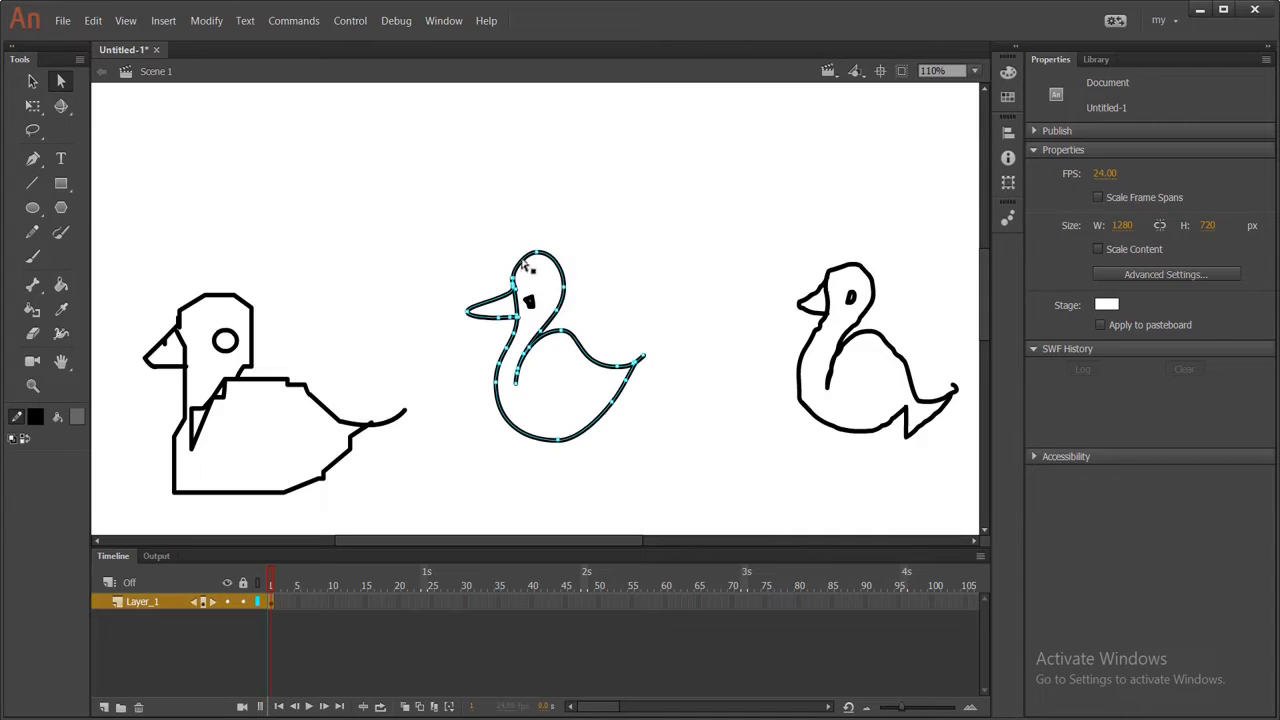
pyautogui.click(538, 255)
pyautogui.click(812, 308)
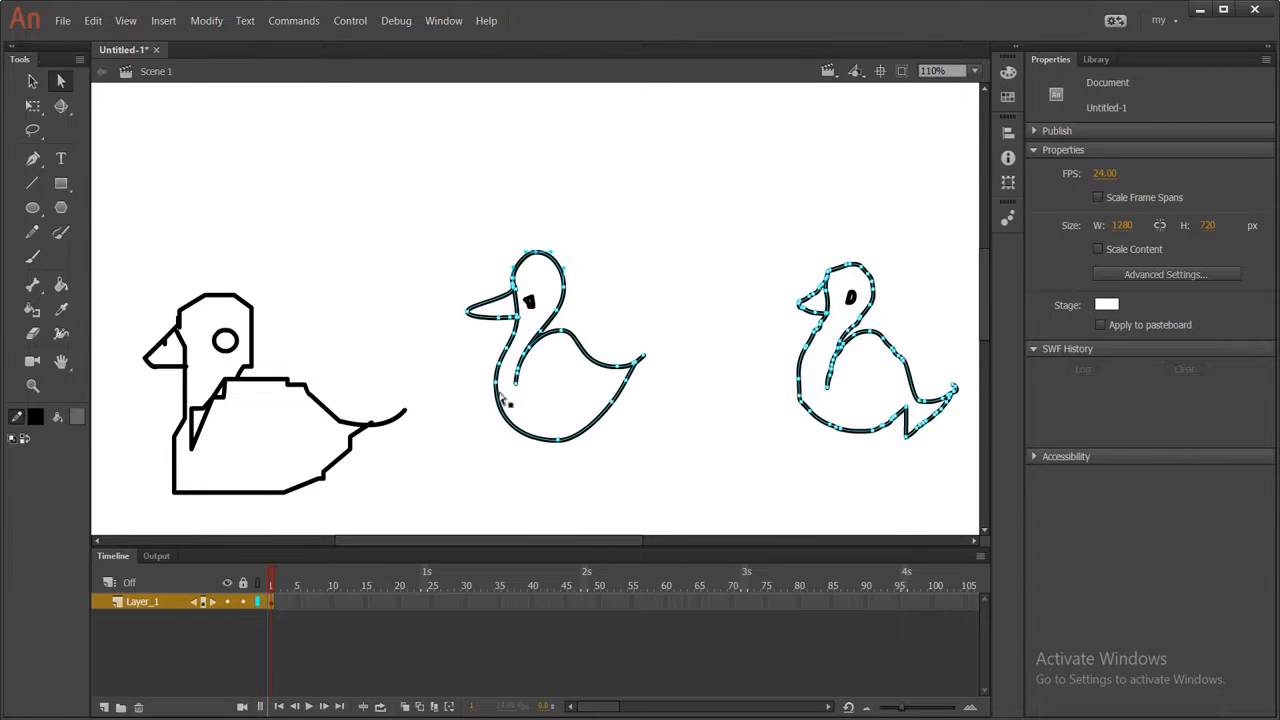
pyautogui.moveTo(557, 441)
pyautogui.mouseDown()
pyautogui.moveTo(547, 472)
pyautogui.moveTo(536, 449)
pyautogui.moveTo(558, 424)
pyautogui.moveTo(555, 453)
pyautogui.moveTo(565, 450)
pyautogui.mouseUp()
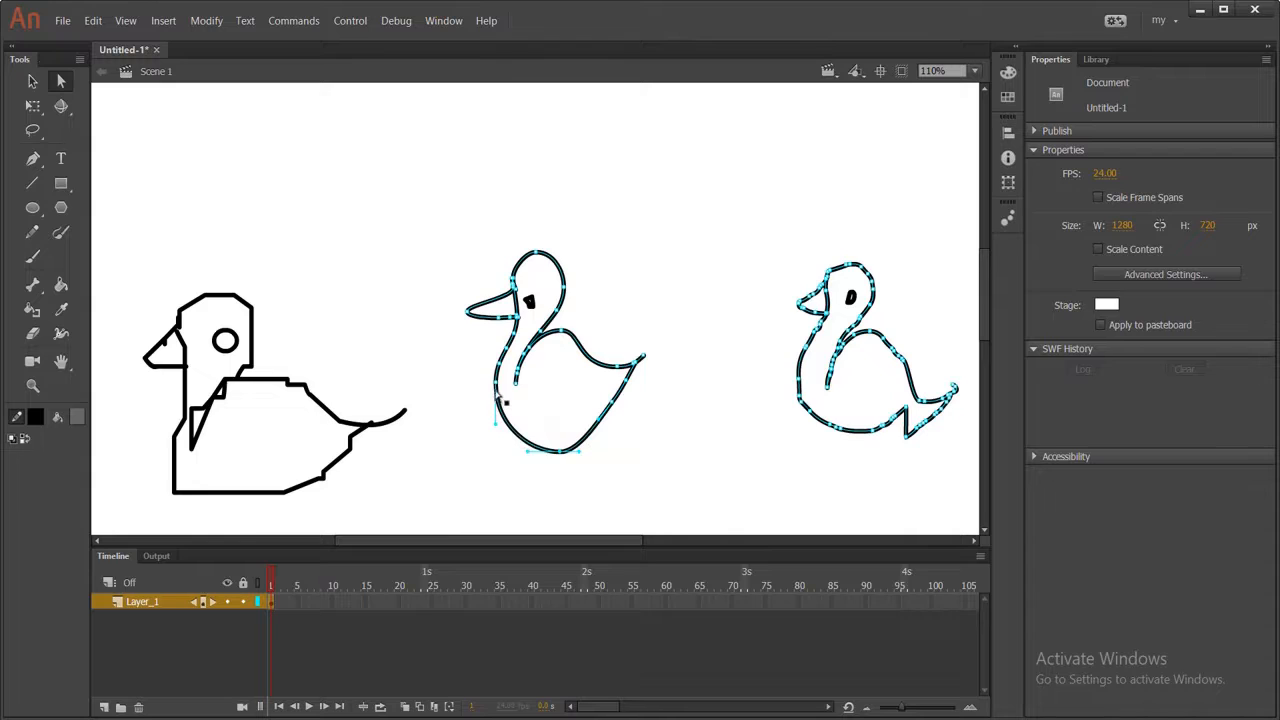
pyautogui.moveTo(497, 385); pyautogui.dragTo(487, 395)
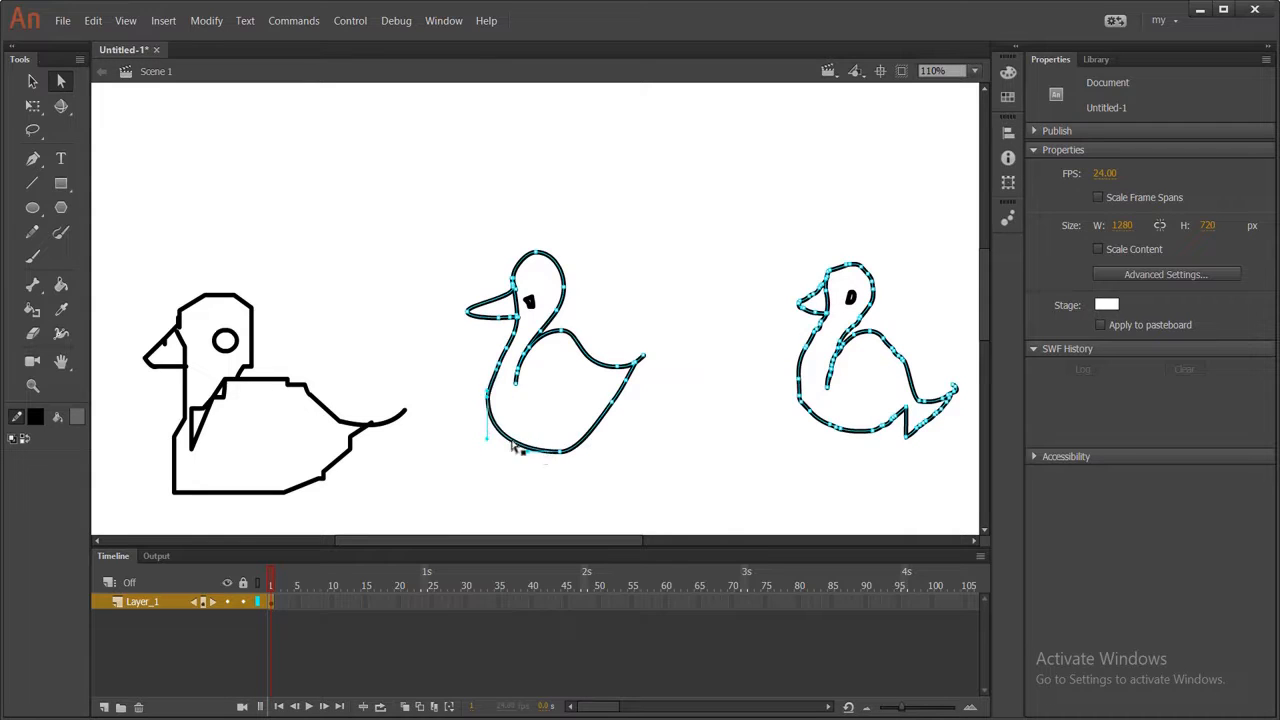
pyautogui.click(637, 453)
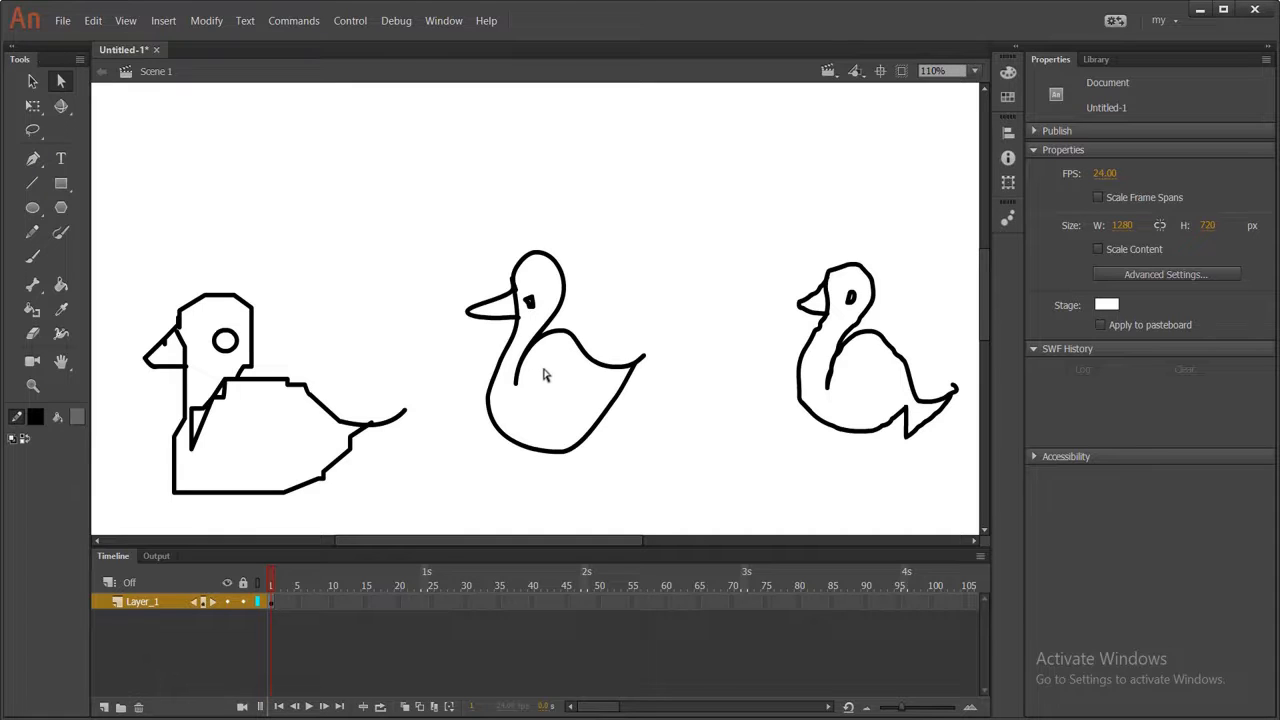
# Delete all three ducks from the stage and activate the Line tool
pyautogui.hotkey('ctrl', 'a')
pyautogui.press('Delete')
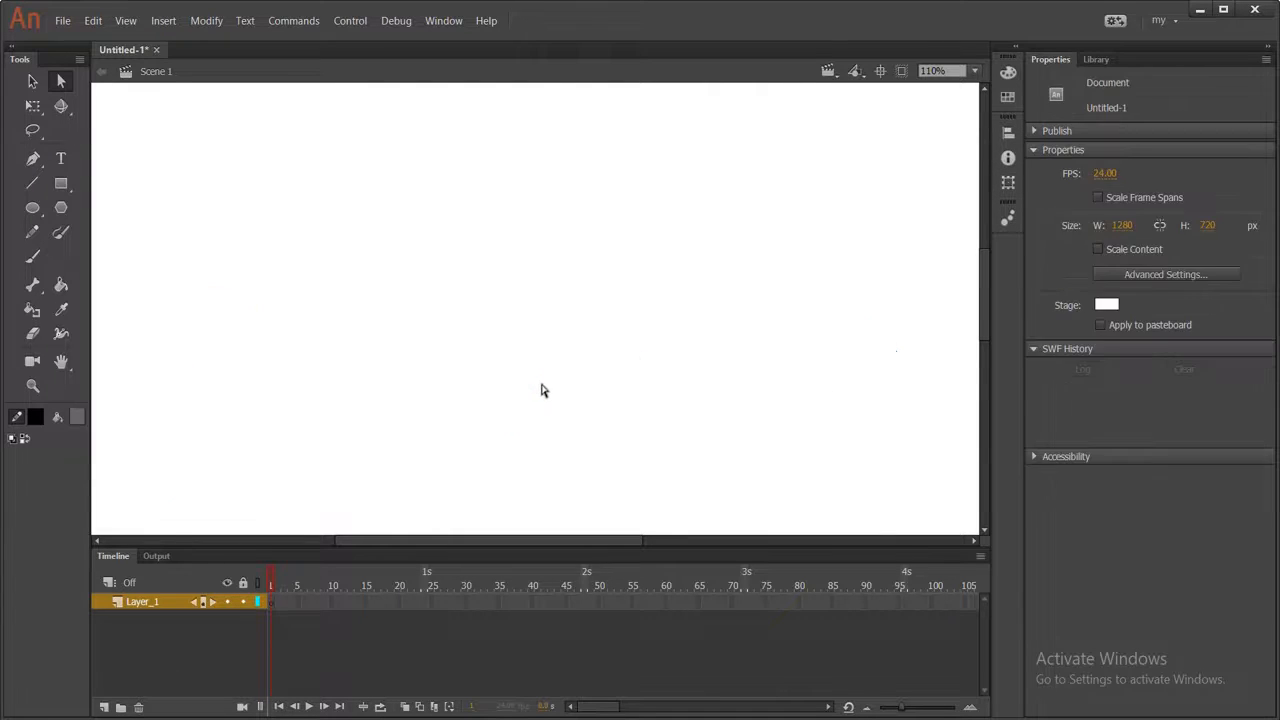
pyautogui.press('n')
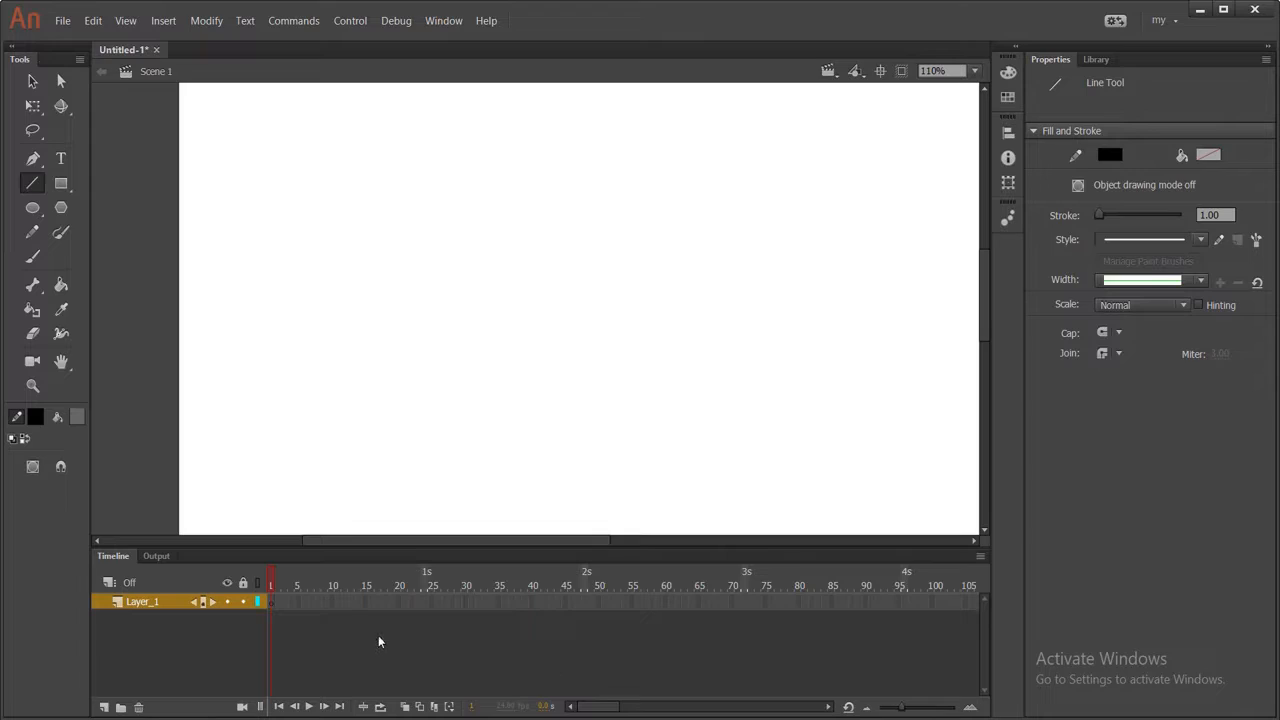